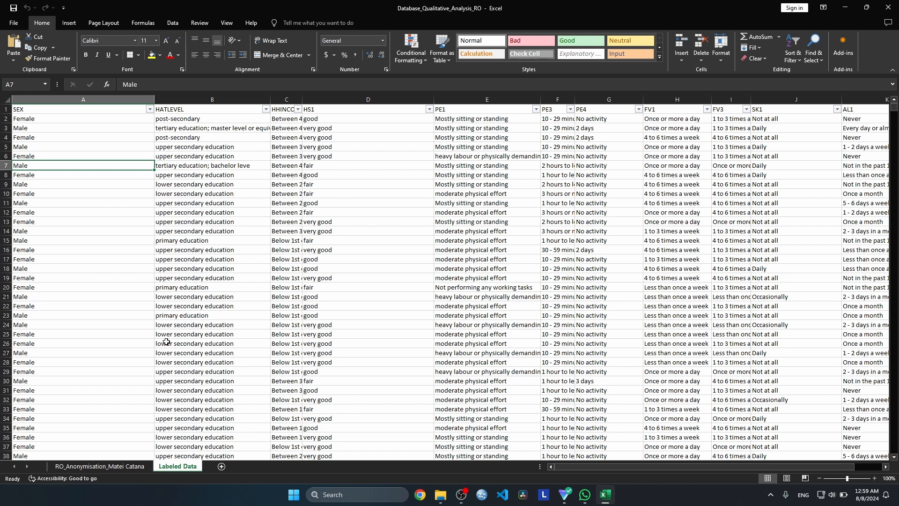
Create a pivot table from the entire Labeled Data range, placed in a new worksheet
key("ctrl+a")
scroll(180, 278, "right", 1)
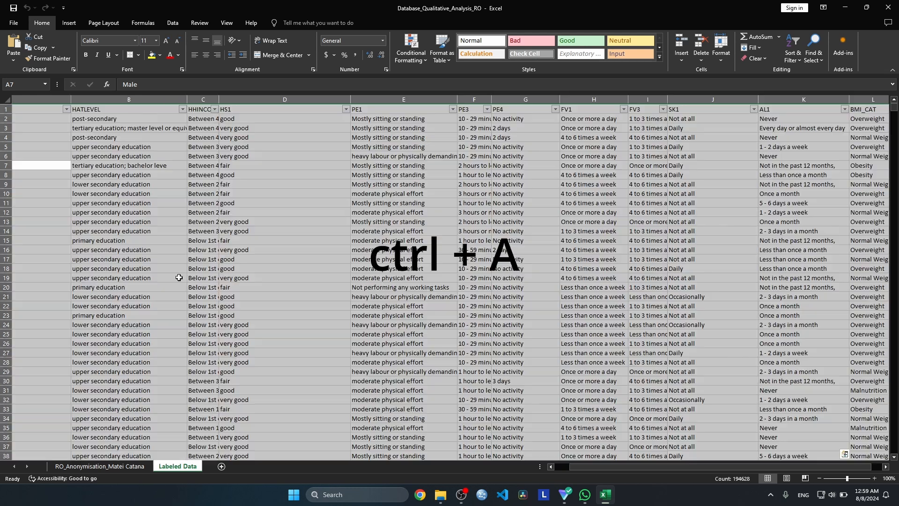
left_click(63, 7)
key("Escape")
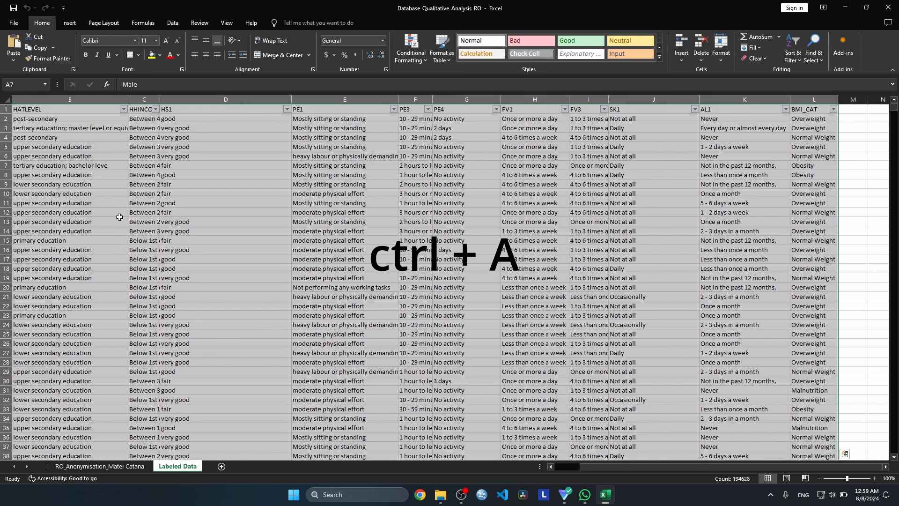
left_click(138, 209)
key("ctrl+a")
left_click(68, 22)
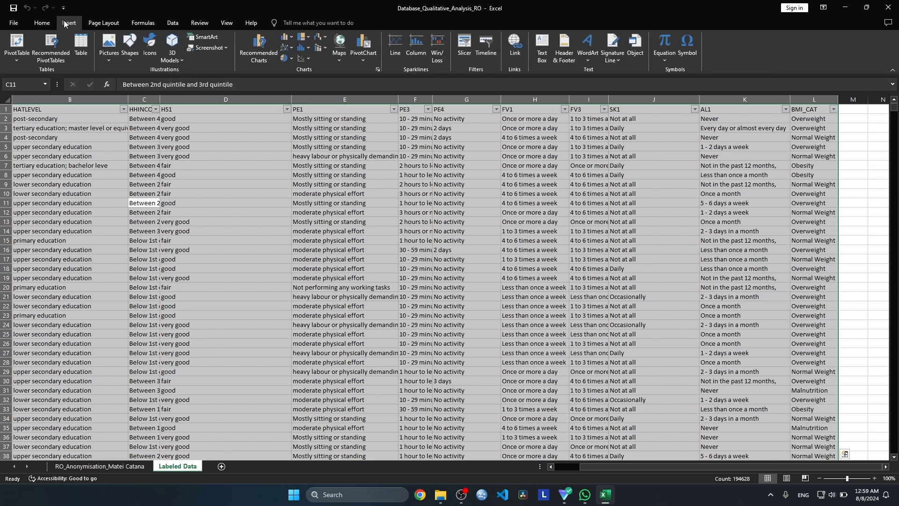
left_click(19, 46)
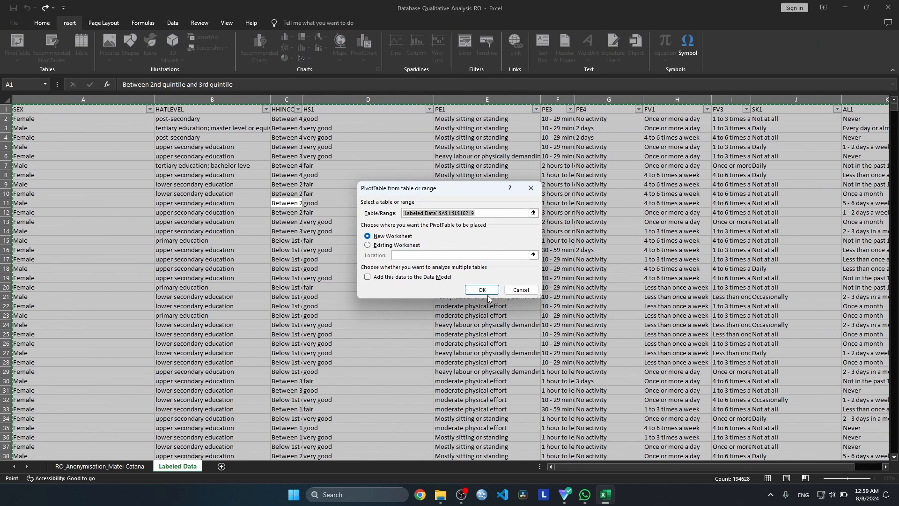
left_click(483, 290)
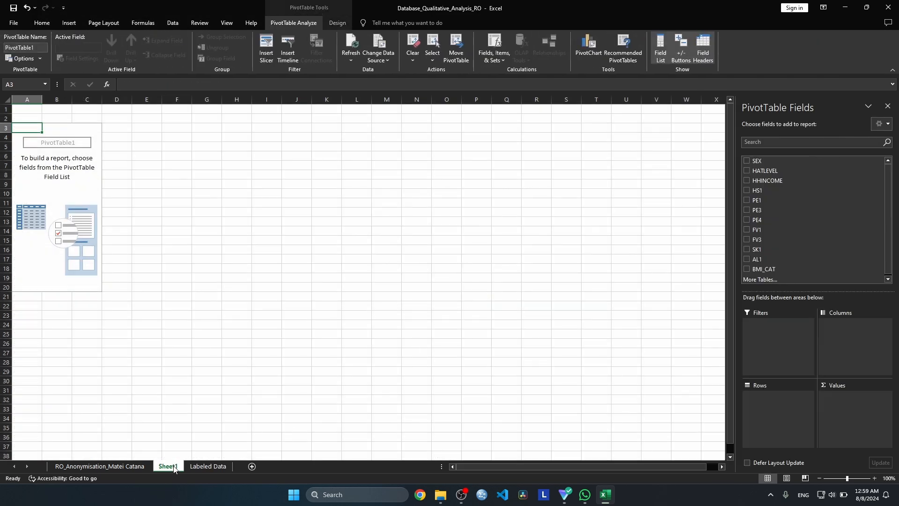
Rename the new pivot table sheet as PivotTables and move it after the Labeled Data sheet
left_click_drag(174, 468, 215, 459)
type("PivotT")
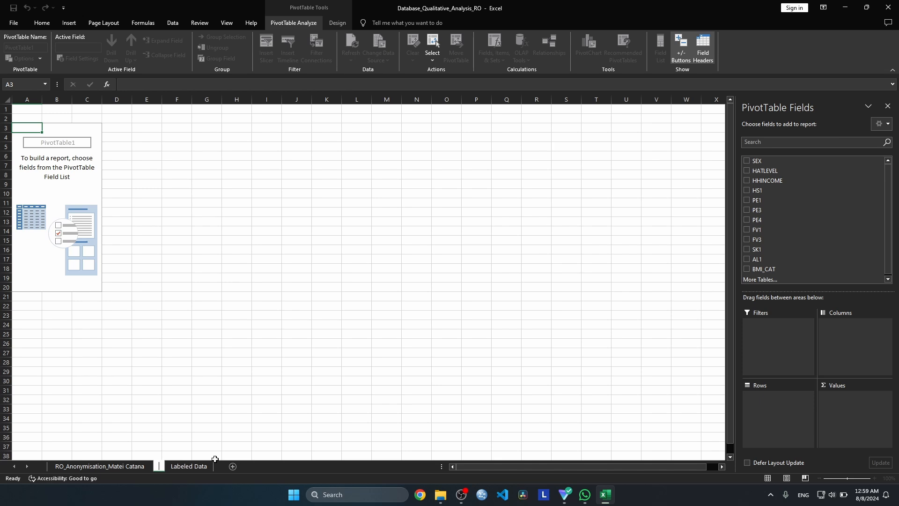
type("ables")
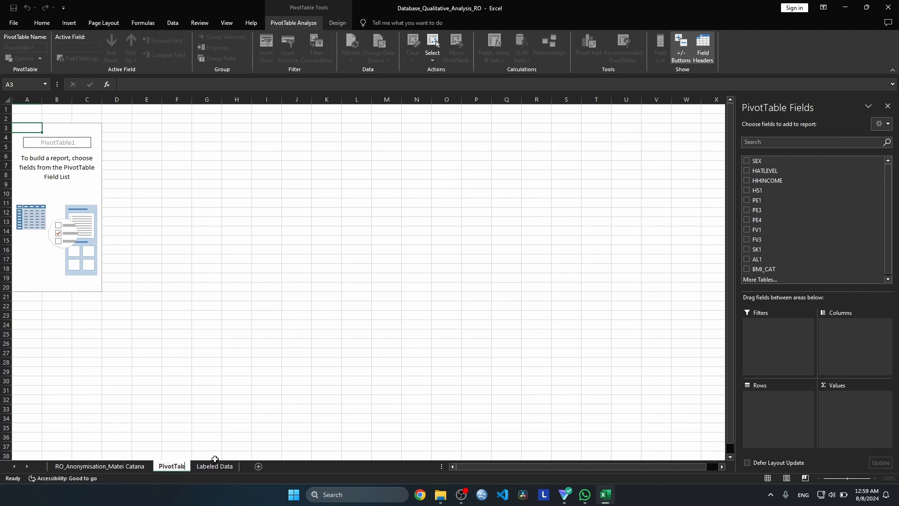
left_click(340, 428)
left_click_drag(176, 470, 237, 470)
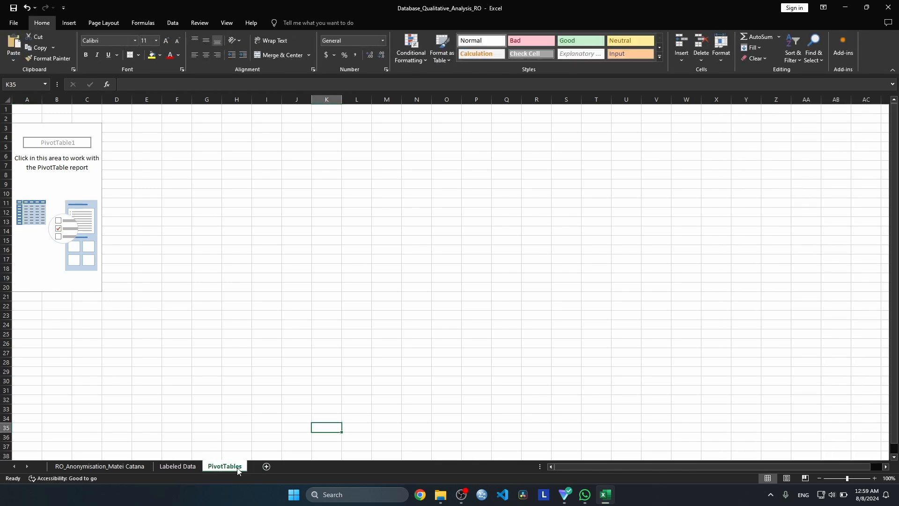
Add a new worksheet after PivotTables and name it Dashboard
left_click(266, 466)
double_click(263, 466)
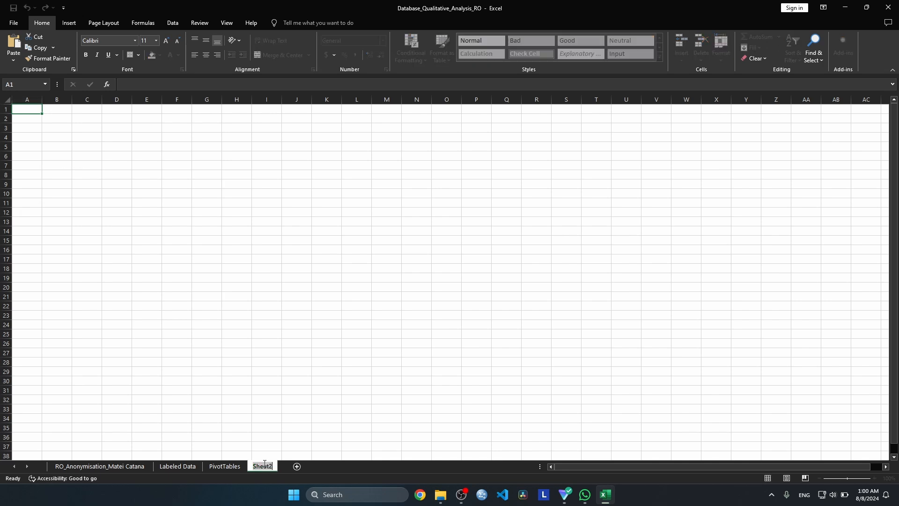
key("BackSpace")
type("Dashboard")
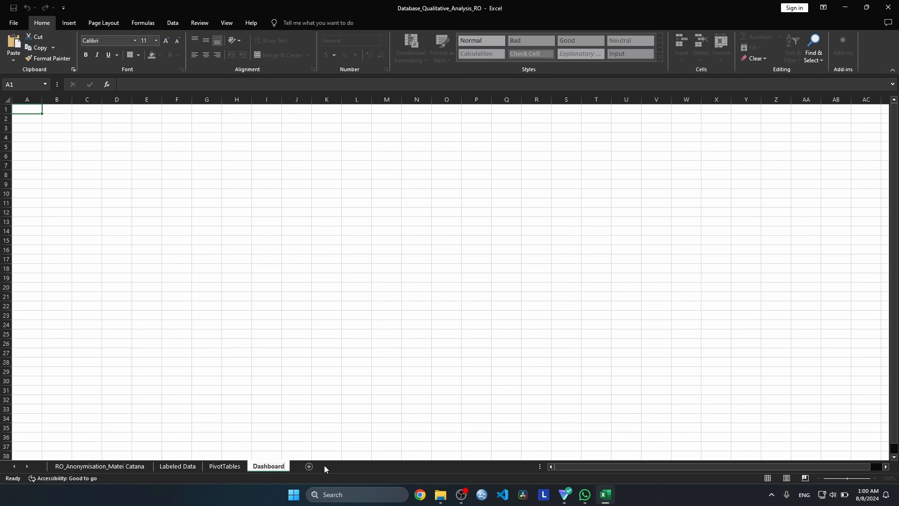
key("Return")
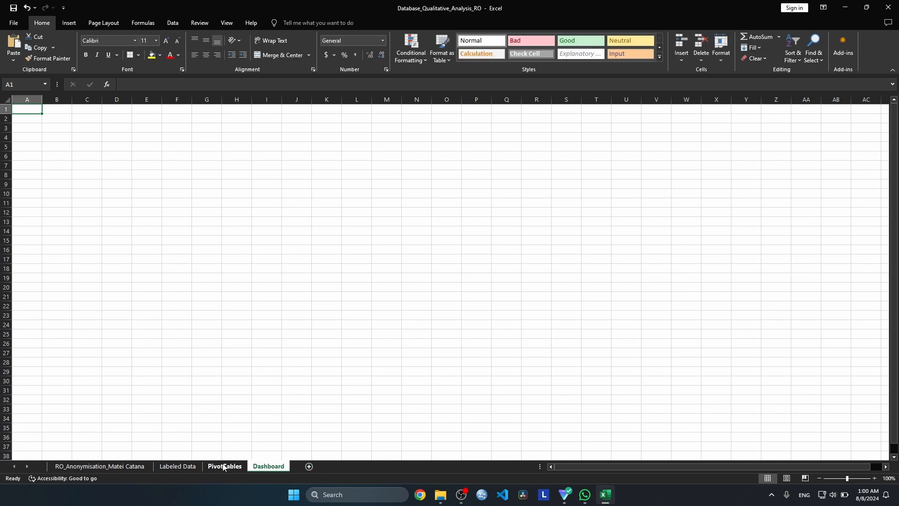
Select the empty pivot table on the PivotTables sheet and toggle its field list off and back on
left_click(224, 467)
left_click(78, 182)
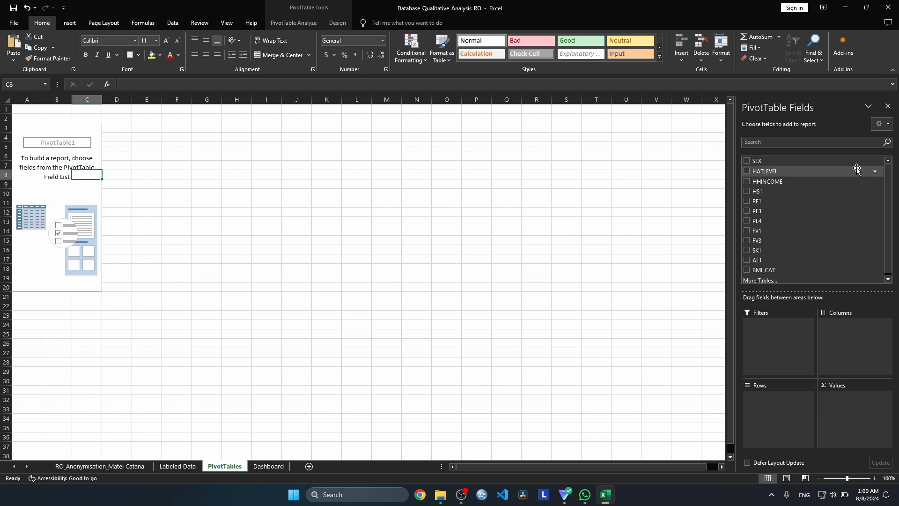
left_click(57, 195)
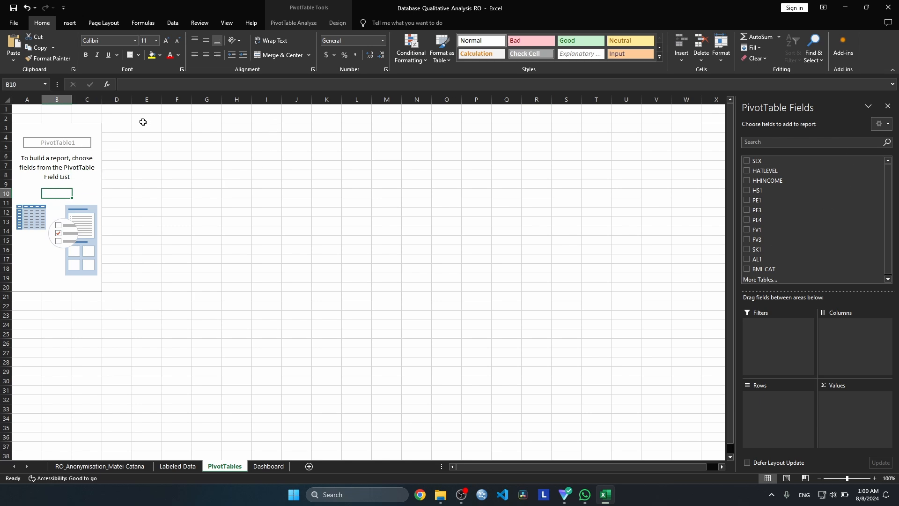
left_click(293, 22)
left_click(660, 50)
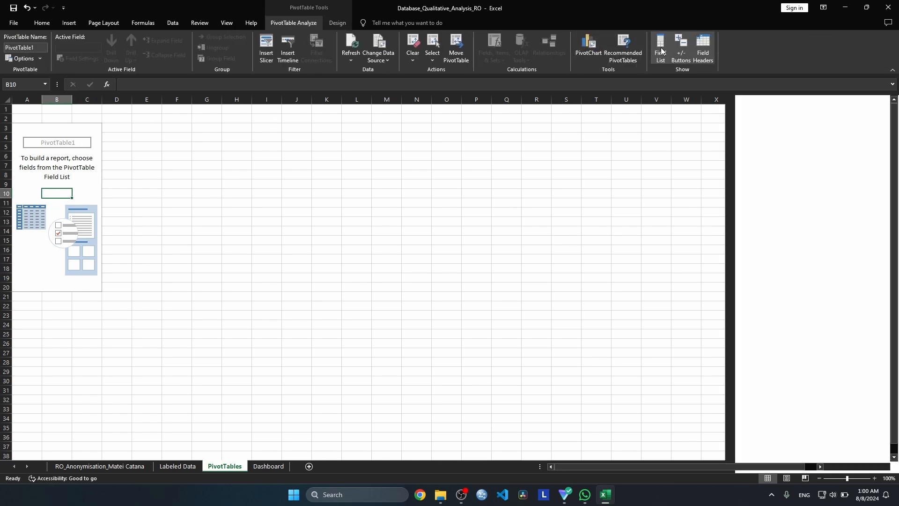
left_click(661, 50)
left_click(660, 50)
left_click(660, 50)
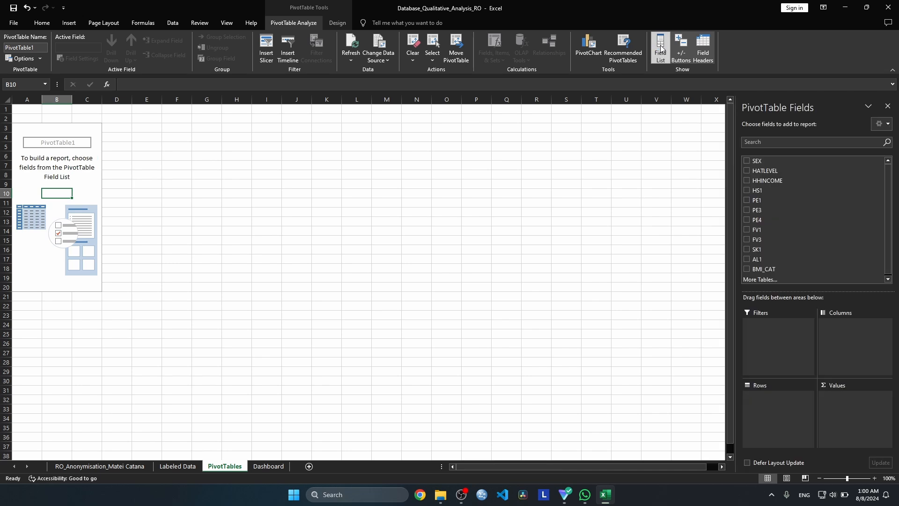
Build the pivot table with PE1 as rows, the count of PE1 as values and BMI_CAT as the report filter
left_click(747, 201)
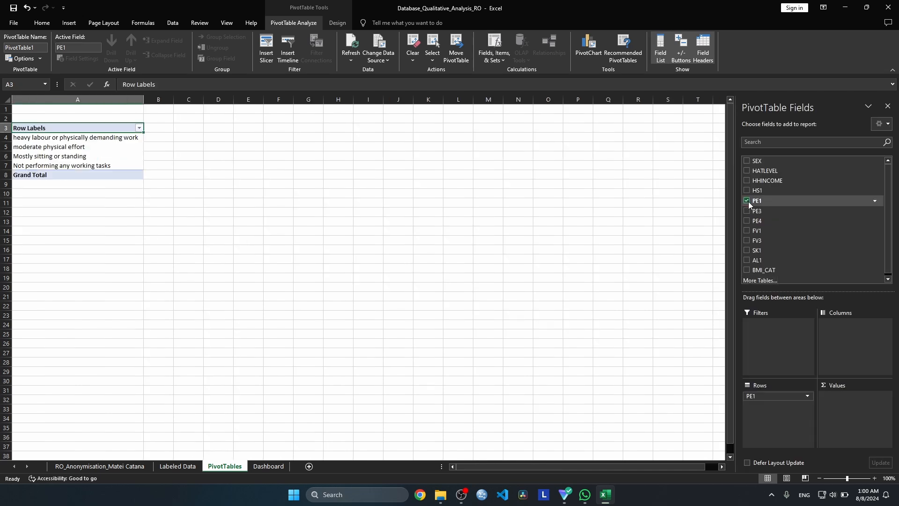
left_click_drag(768, 205, 838, 396)
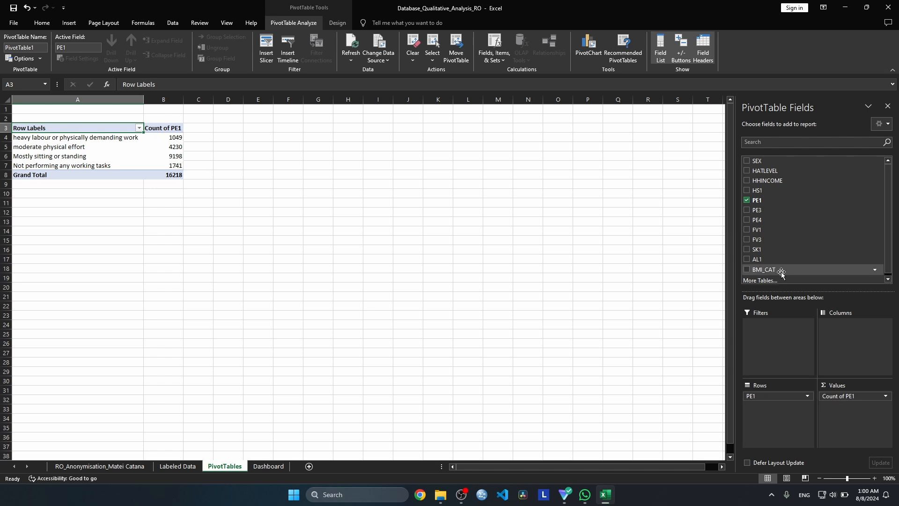
left_click_drag(786, 273, 766, 341)
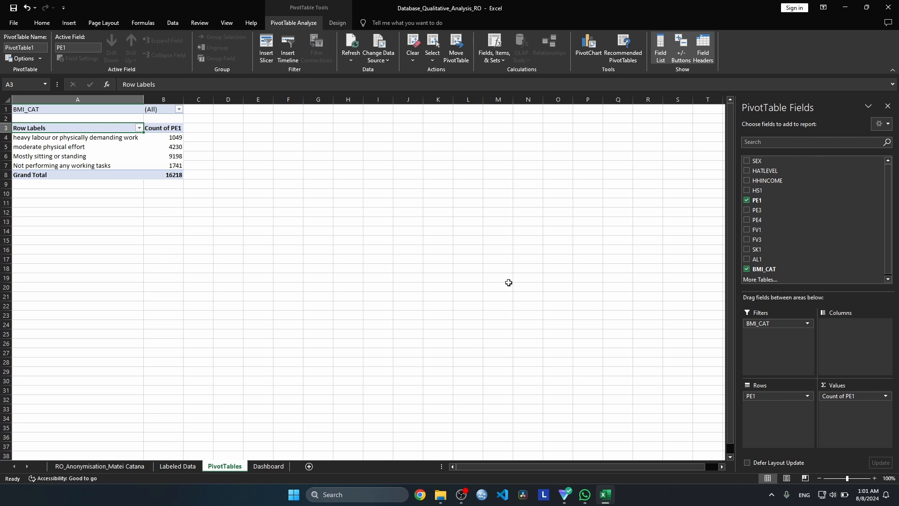
Copy the whole PE1 pivot table, range A1:B8, including its BMI_CAT filter
left_click(92, 113)
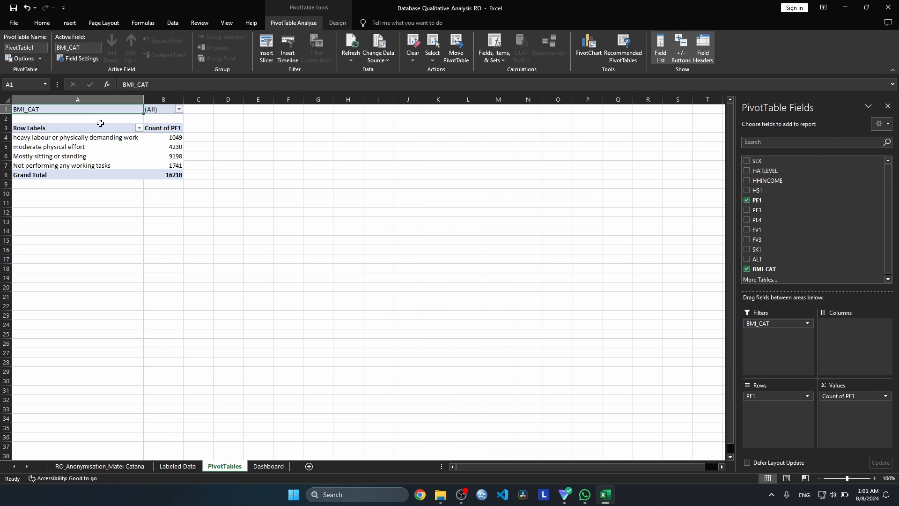
key("shift+Down")
key("shift+Down")
key("shift+Down")
key("shift+Down")
key("shift+Down")
key("shift+Down")
key("shift+Down")
key("shift+Right")
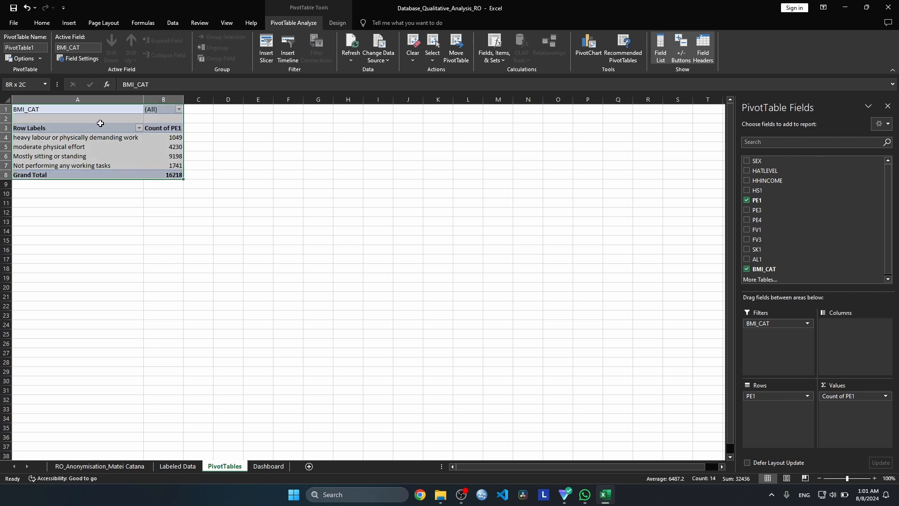
key("ctrl+c")
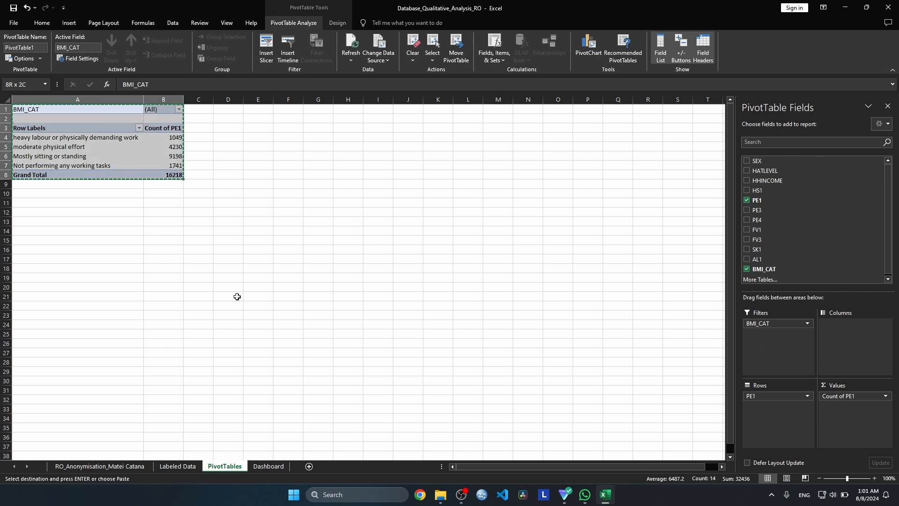
Add a new worksheet before Dashboard and name it PE1_VAR
left_click(308, 466)
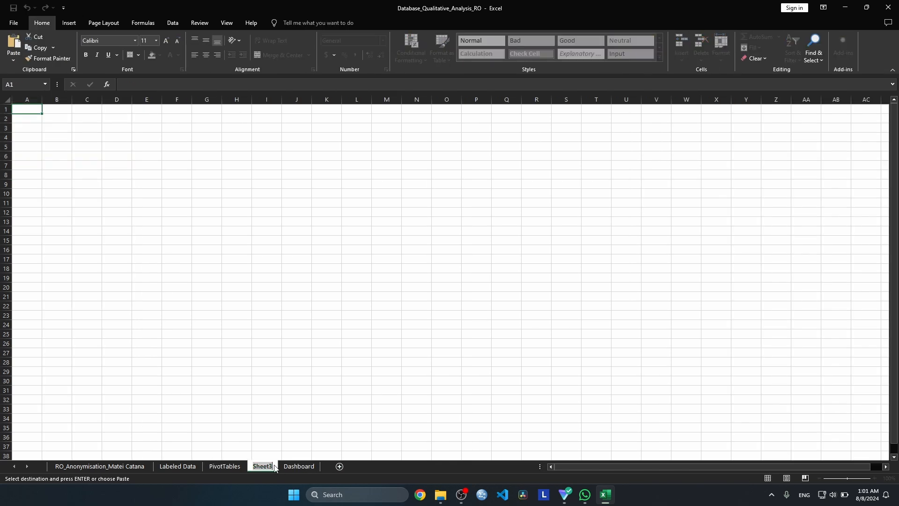
type("PE1_VA")
key("BackSpace")
key("BackSpace")
type("VAR")
left_click(262, 400)
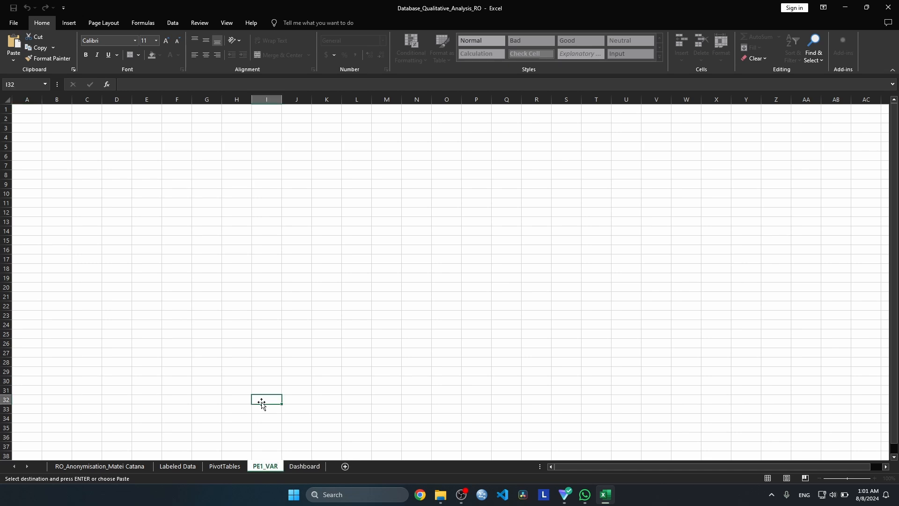
Paste the copied PE1 pivot table into the PE1_VAR sheet starting at cell A1
left_click(24, 113)
key("ctrl+v")
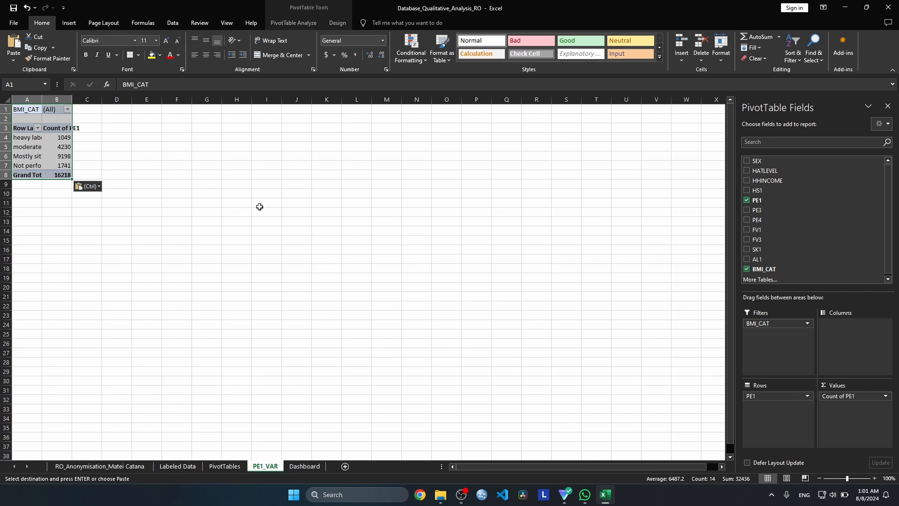
left_click(177, 156)
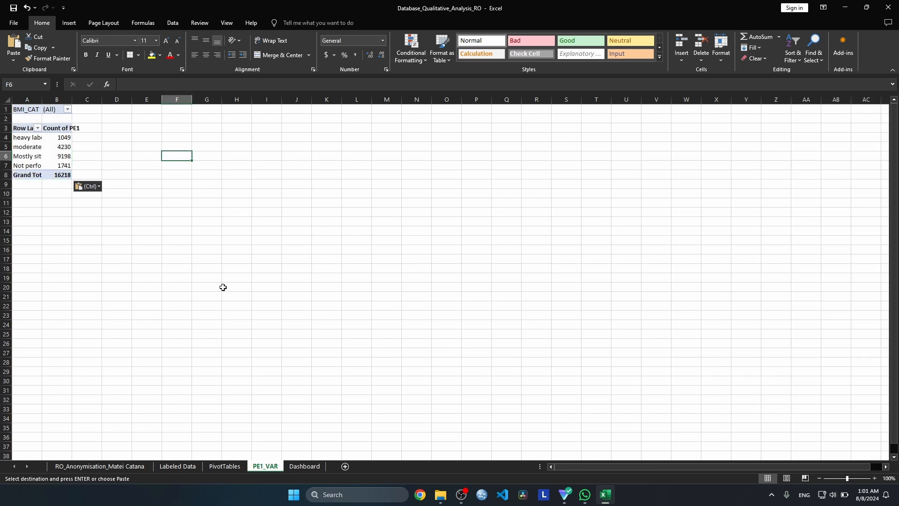
Clear the pivot table on the PivotTables sheet and rebuild it with BMI_CAT as filter, PE3 as rows and count of PE3 as values
left_click(229, 463)
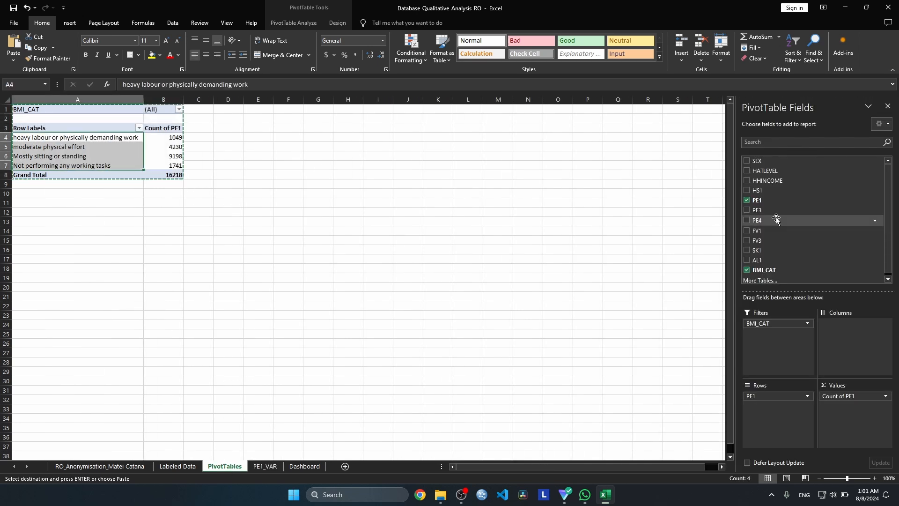
left_click(746, 201)
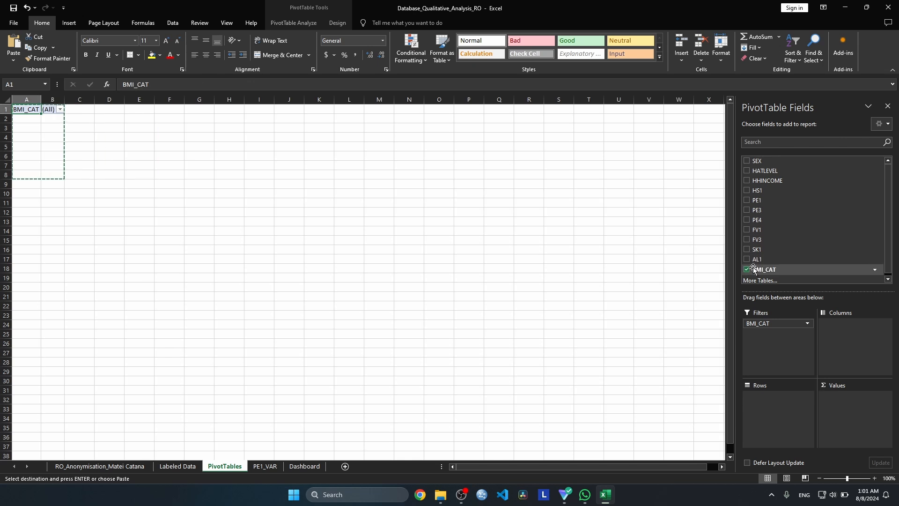
left_click(746, 269)
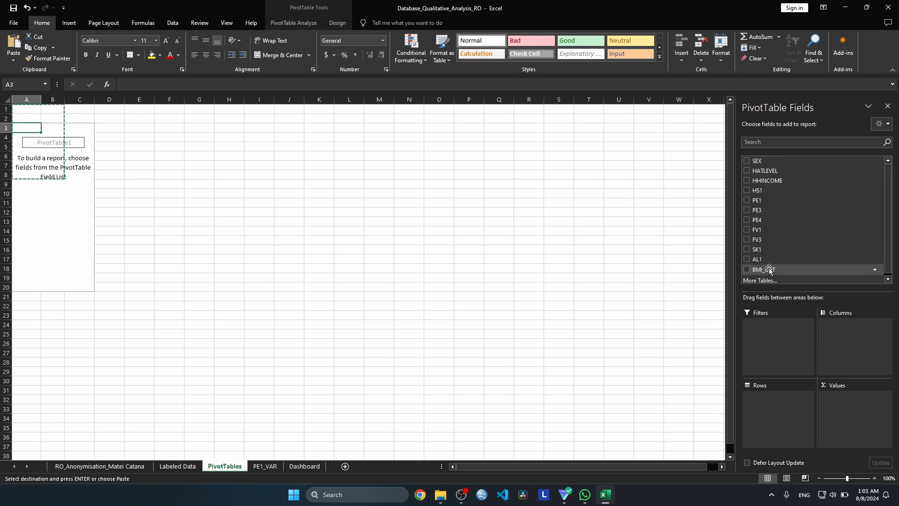
left_click_drag(769, 268, 768, 324)
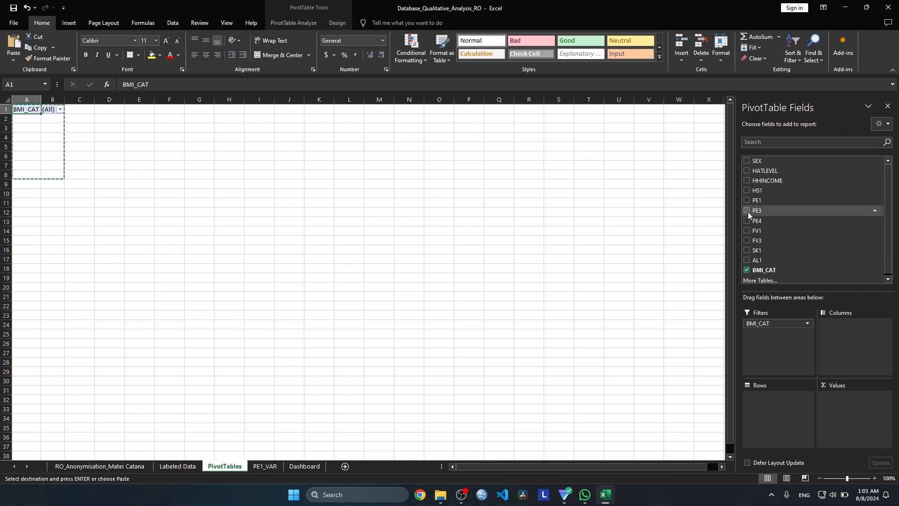
left_click_drag(748, 212, 775, 397)
left_click_drag(764, 210, 838, 403)
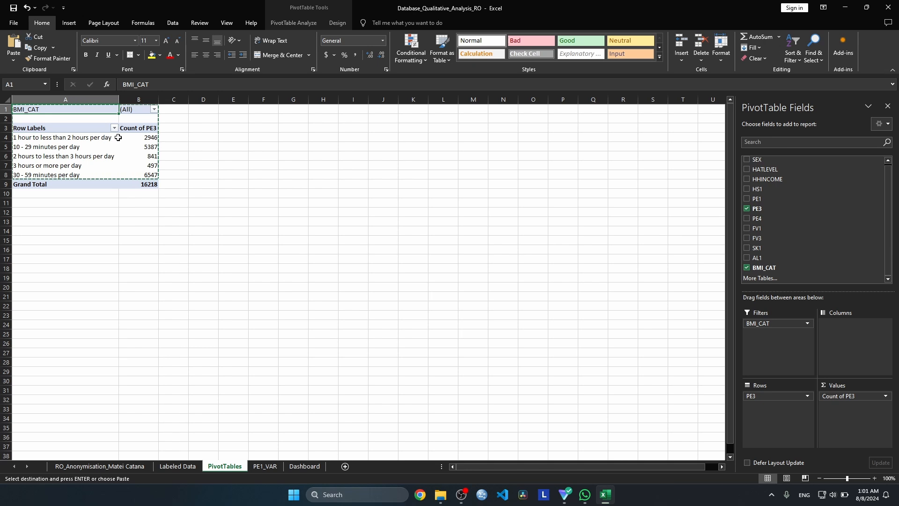
Copy the whole PE3 pivot table, range A1:B9, including its BMI_CAT filter
key("ctrl+shift+Down")
key("ctrl+shift+Down")
key("ctrl+shift+Down")
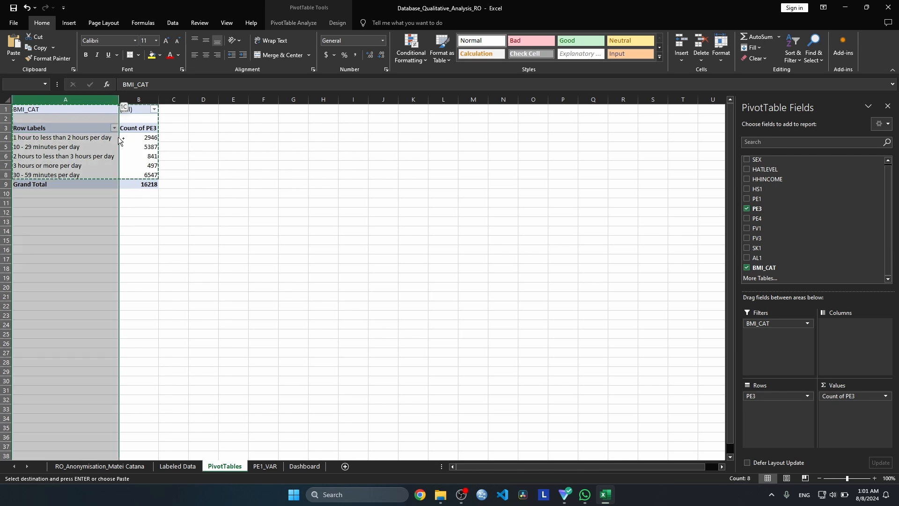
key("ctrl+shift+Up")
key("shift+Right")
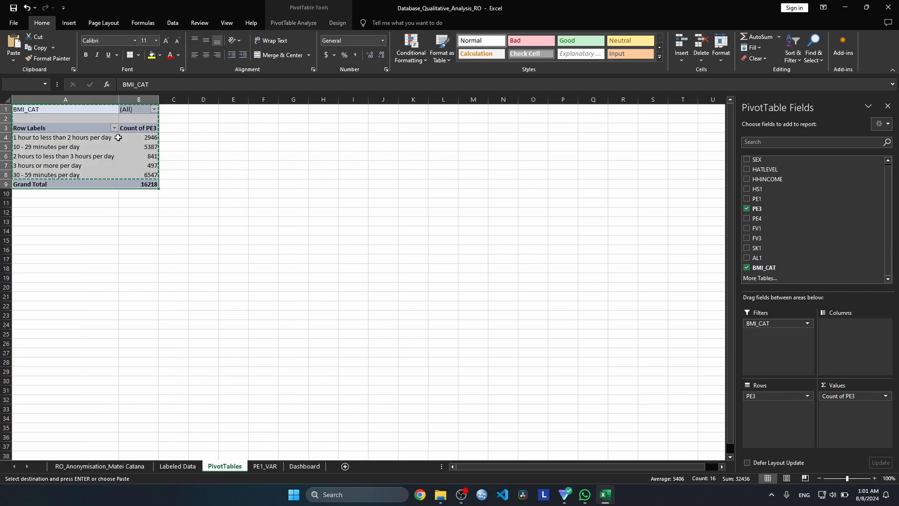
Add a new worksheet after PivotTables and name it PE3_VAR
left_click(345, 465)
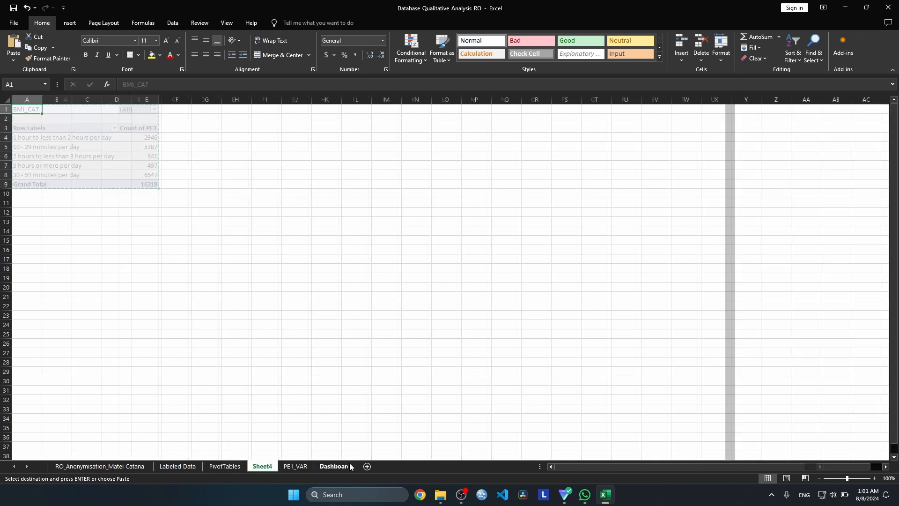
double_click(263, 466)
type("PE3")
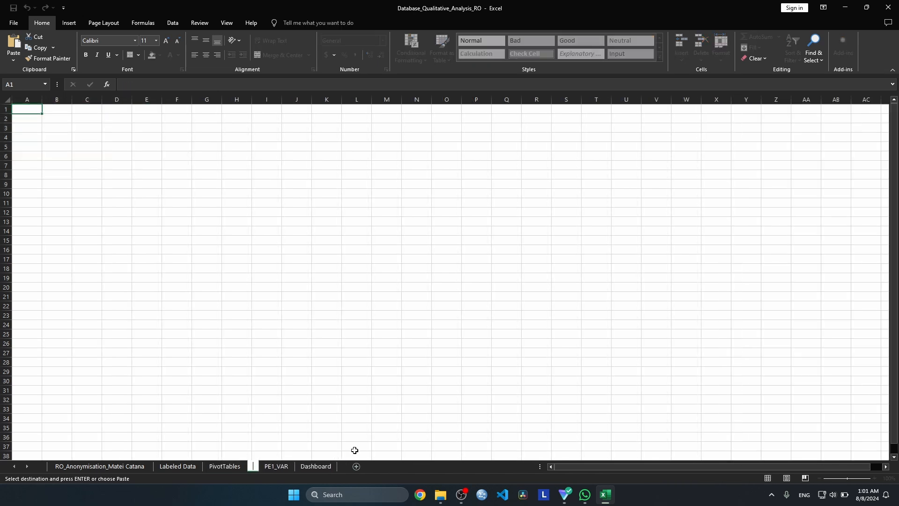
type("_VAR")
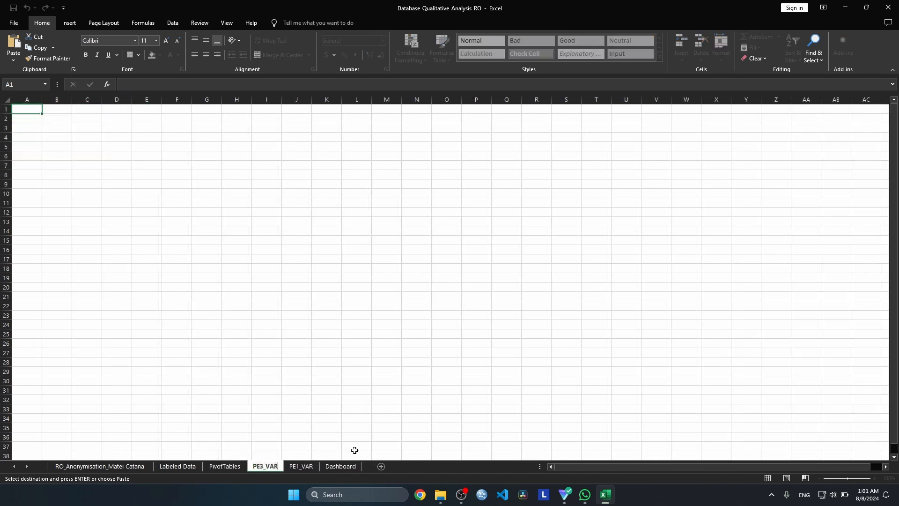
Paste the copied PE3 pivot table into the PE3_VAR sheet starting at cell A1
left_click(23, 108)
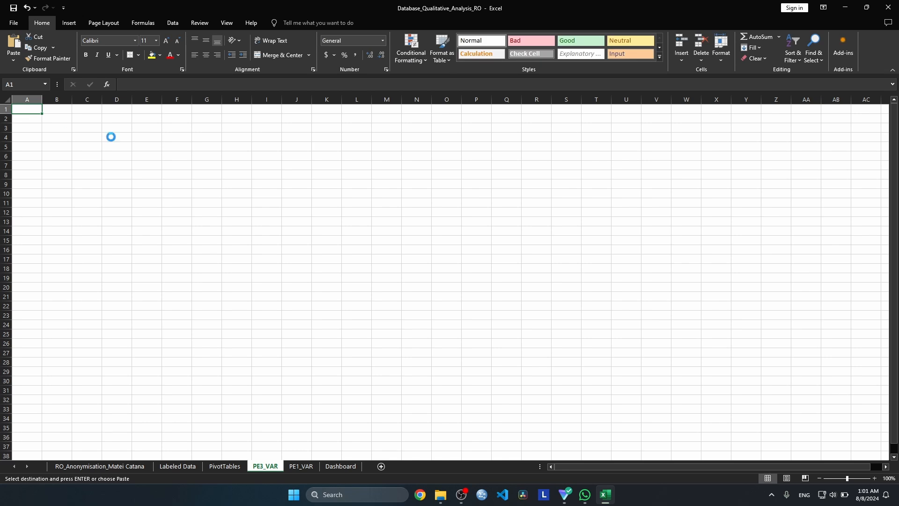
key("ctrl+v")
left_click(164, 137)
left_click(59, 138)
left_click(177, 145)
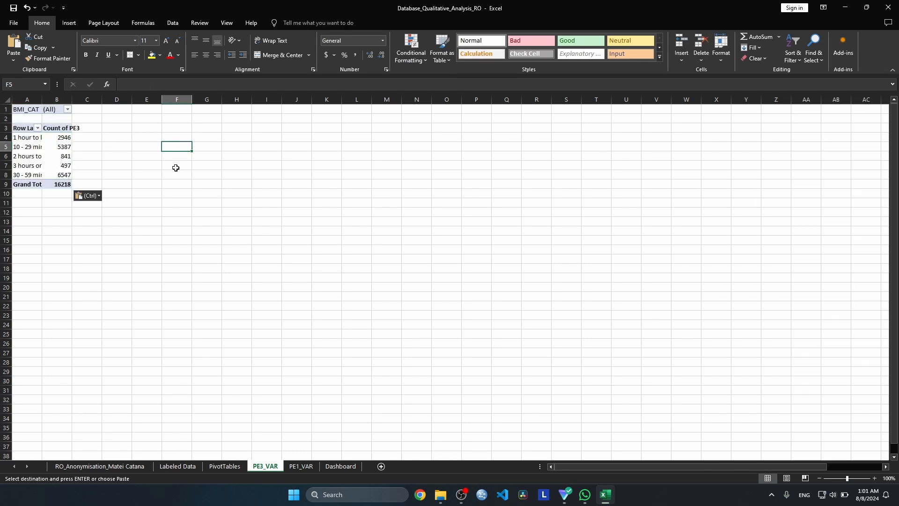
On the PivotTables sheet, replace PE3 with PE4 as rows and count of PE4 as values, keeping the BMI_CAT filter
left_click(225, 466)
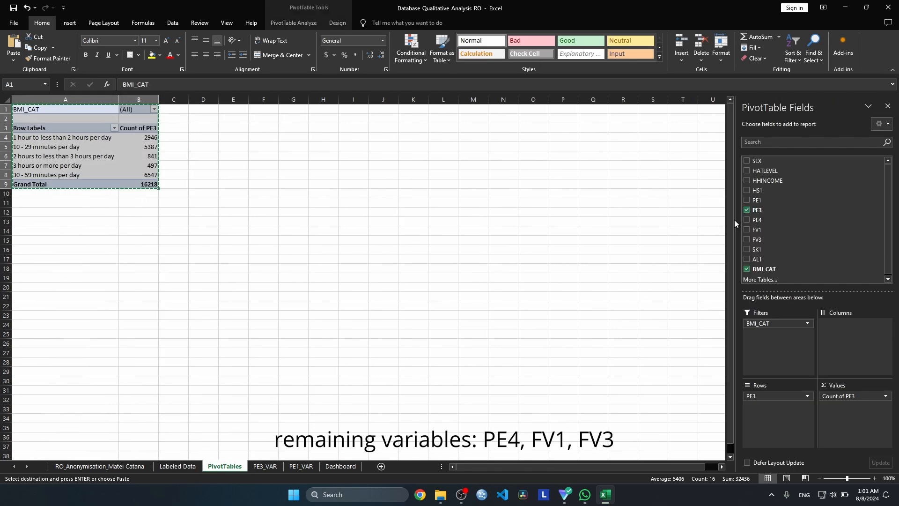
left_click(747, 210)
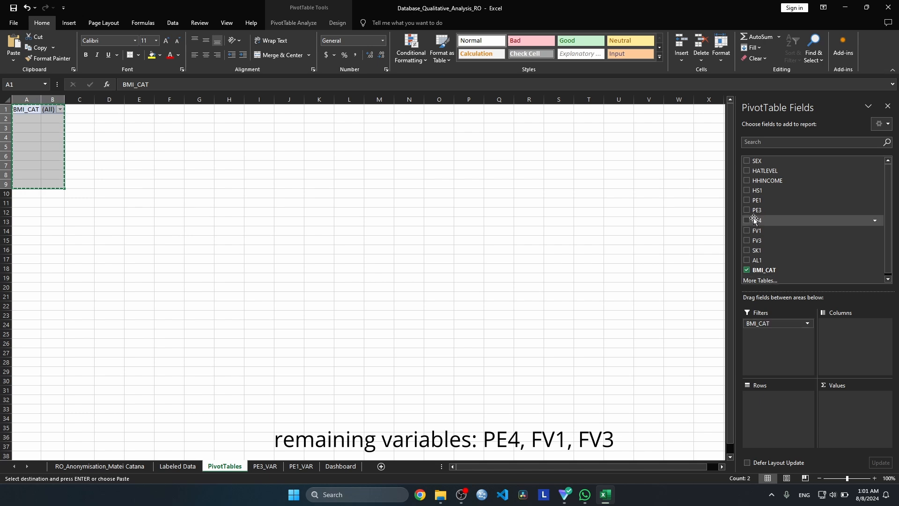
left_click_drag(756, 220, 791, 405)
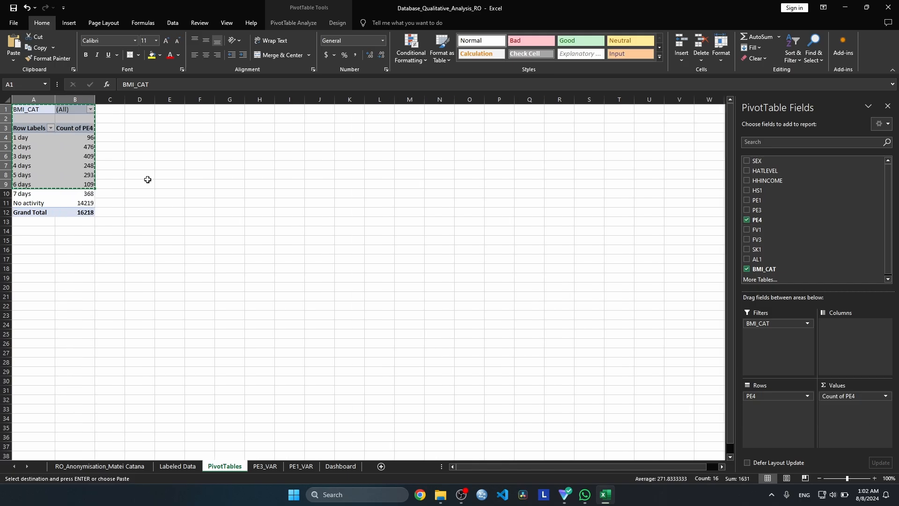
Copy the whole PE4 pivot table, range A1:B12, into a new worksheet named PE4_VAR
left_click_drag(28, 211, 96, 146)
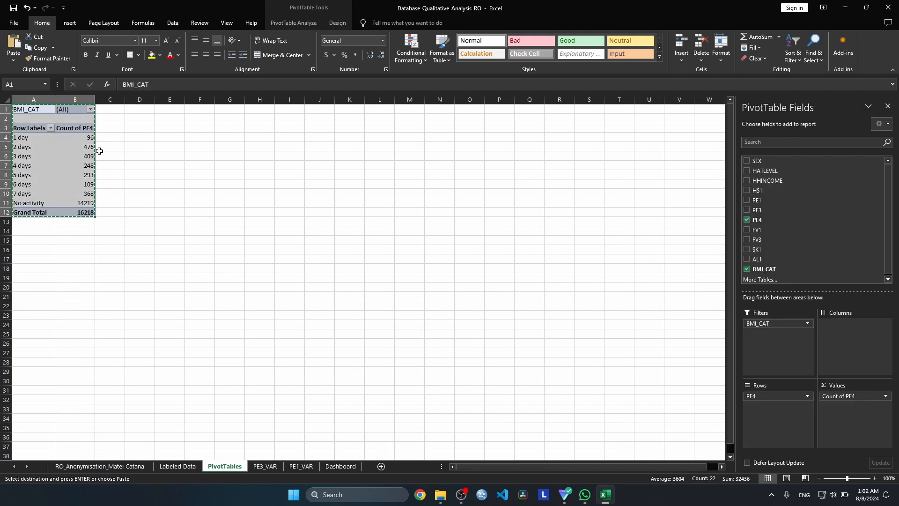
key("ctrl+c")
left_click(269, 467)
On the PivotTables sheet, replace PE4 with FV1 as rows and count of FV1 as values
left_click(225, 466)
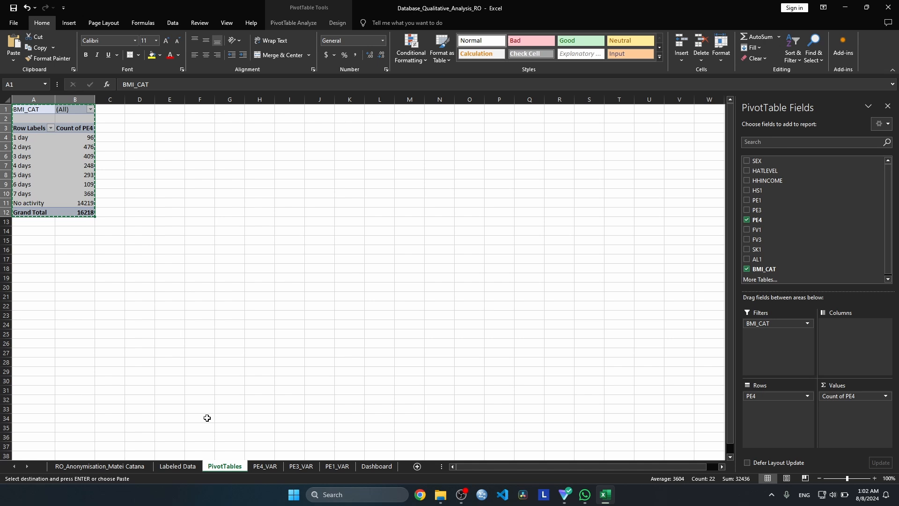
left_click(746, 219)
left_click(746, 230)
Copy the whole FV1 pivot table, range A1:B9, into a new worksheet named FV1_VAR
left_click_drag(26, 109, 89, 185)
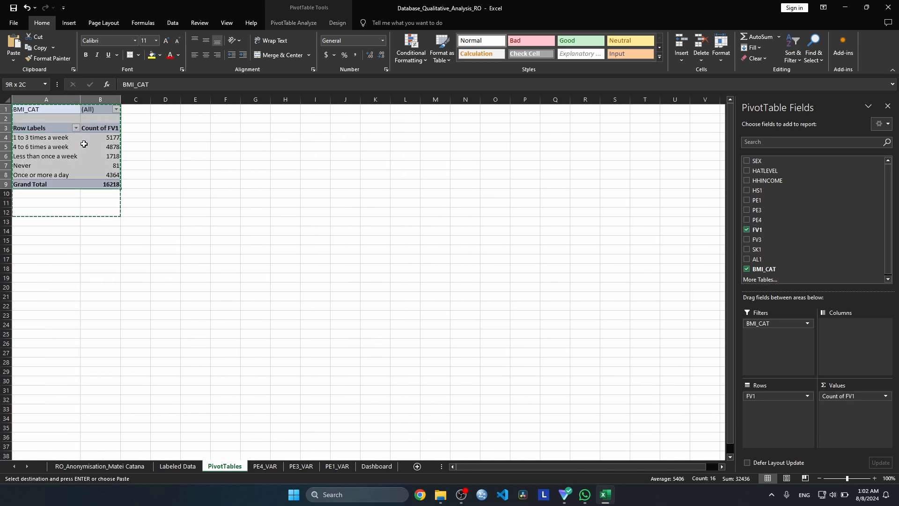
key("ctrl+c")
left_click(417, 466)
key("ctrl+v")
double_click(260, 465)
type("FV1_VAR")
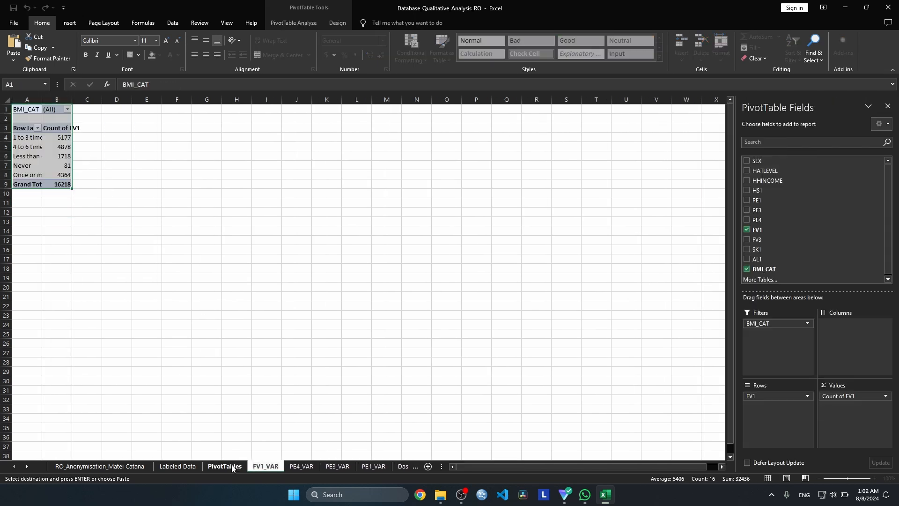
On the PivotTables sheet, replace FV1 with FV3 as rows and count of FV3 as values
left_click(230, 466)
left_click(41, 110)
left_click(747, 240)
left_click(747, 230)
left_click_drag(757, 240, 850, 407)
Copy the whole FV3 pivot table, range A1:B9, into a new worksheet named FV3_VAR
left_click_drag(33, 109, 101, 184)
key("ctrl+c")
left_click(428, 466)
double_click(260, 466)
type("FV")
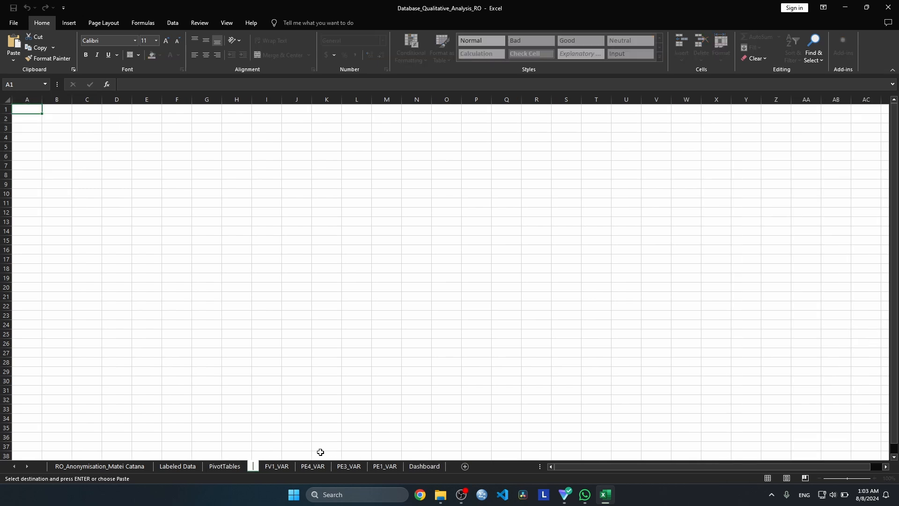
type("3_VAR")
key("Return")
key("ctrl+v")
left_click(206, 231)
Clear all fields, including FV3 and the BMI_CAT filter, from the pivot table on the PivotTables sheet
left_click(236, 466)
left_click(747, 240)
left_click(289, 146)
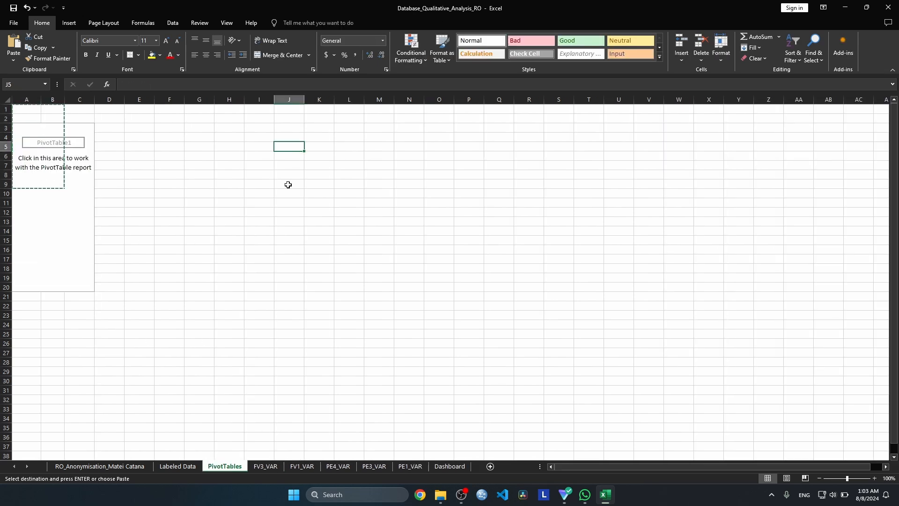
Insert a 3-D Pie chart based on the whole FV3 pivot table on the FV3_VAR sheet
left_click(265, 467)
left_click(28, 109)
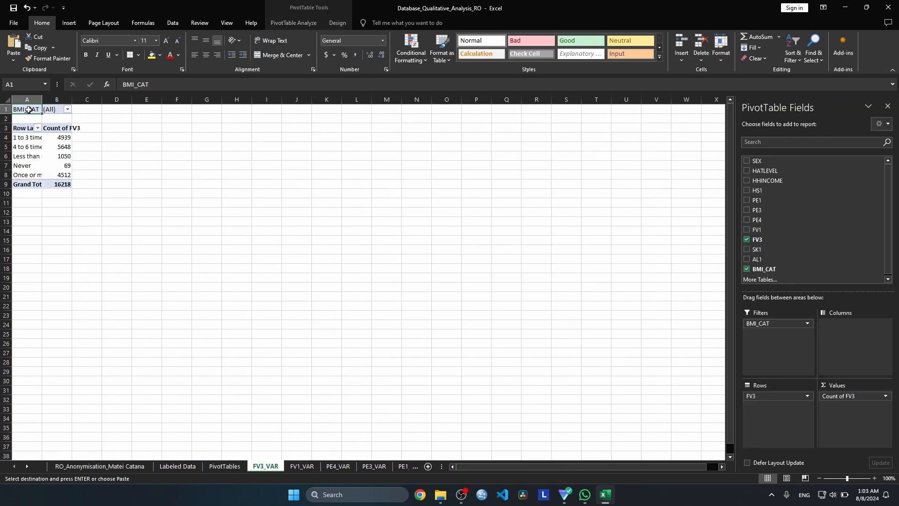
key("ctrl+a")
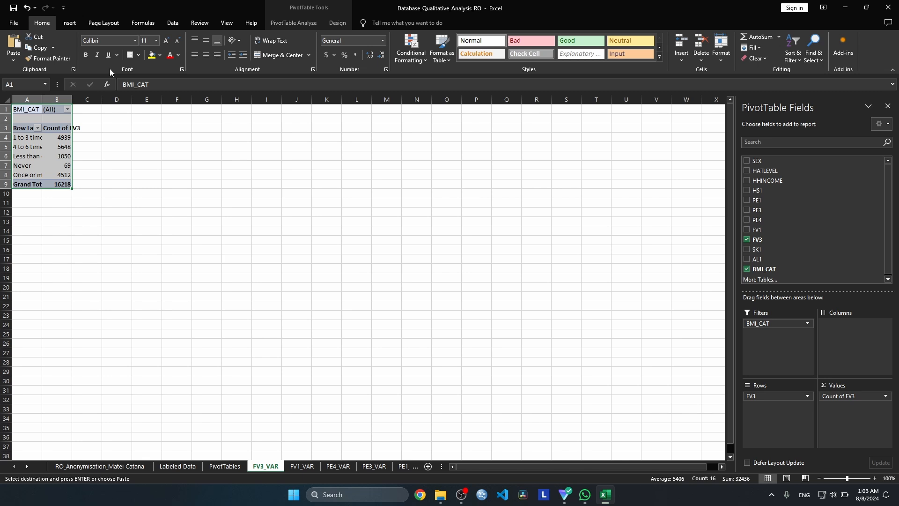
left_click(69, 23)
left_click(259, 45)
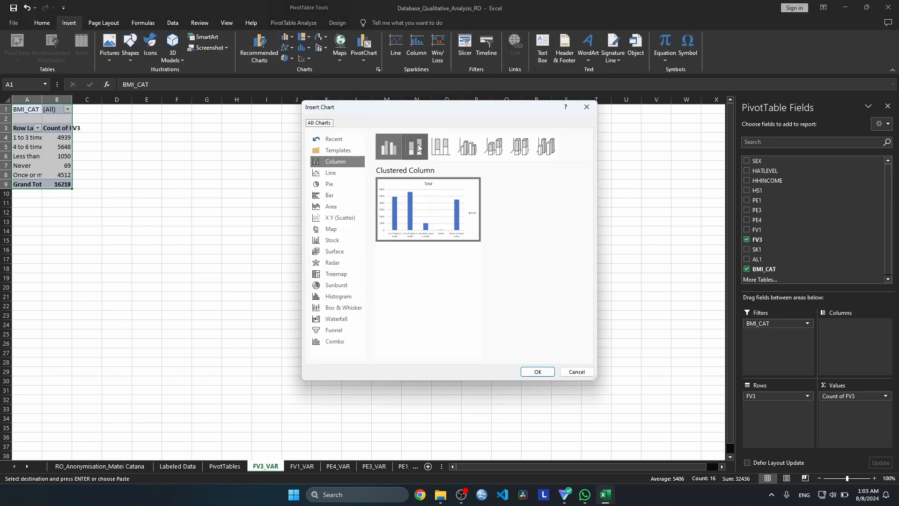
left_click(336, 184)
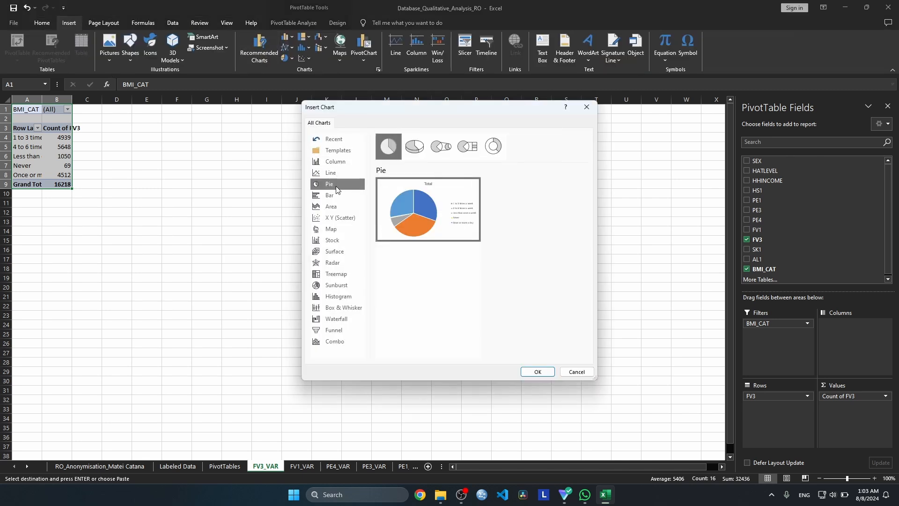
left_click(415, 148)
left_click(436, 148)
key("Right")
key("Right")
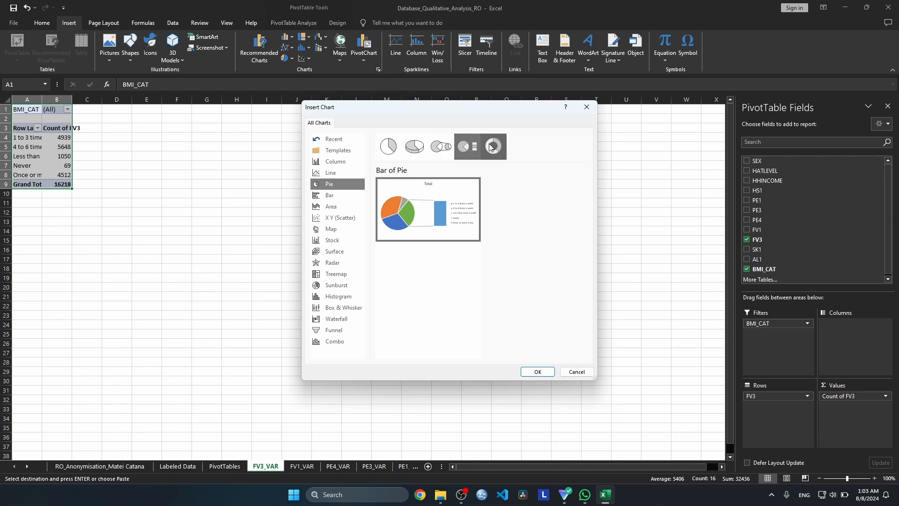
left_click(415, 146)
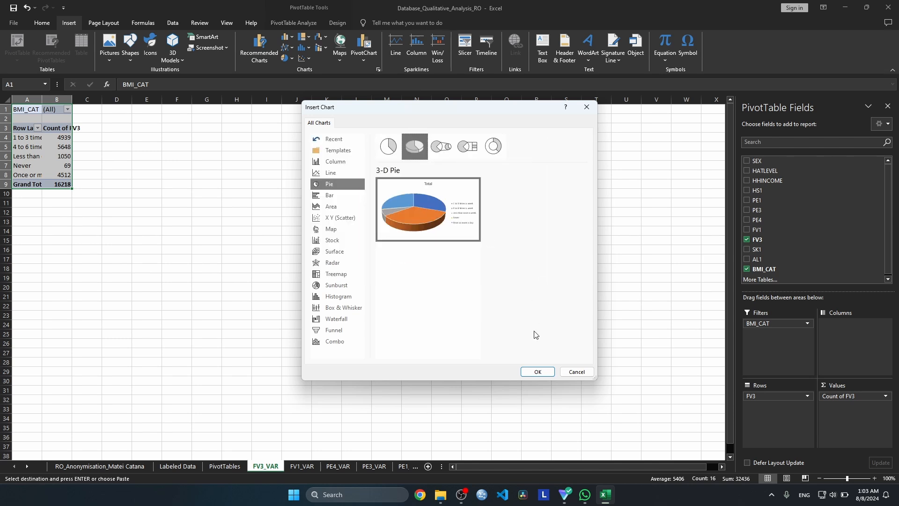
left_click(536, 372)
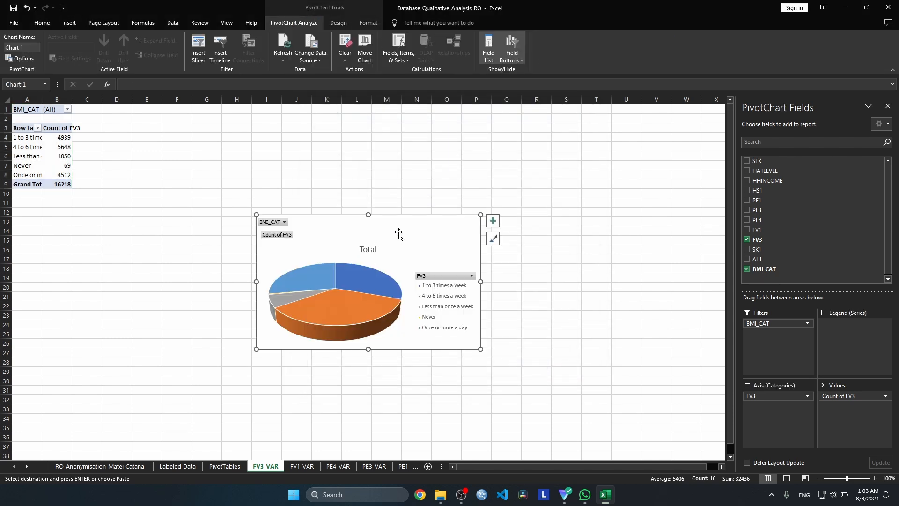
Move the FV3 pie chart up beside its pivot table and title it "Pie Chart of Vegetables Consumption"
left_click_drag(398, 234, 331, 169)
double_click(301, 183)
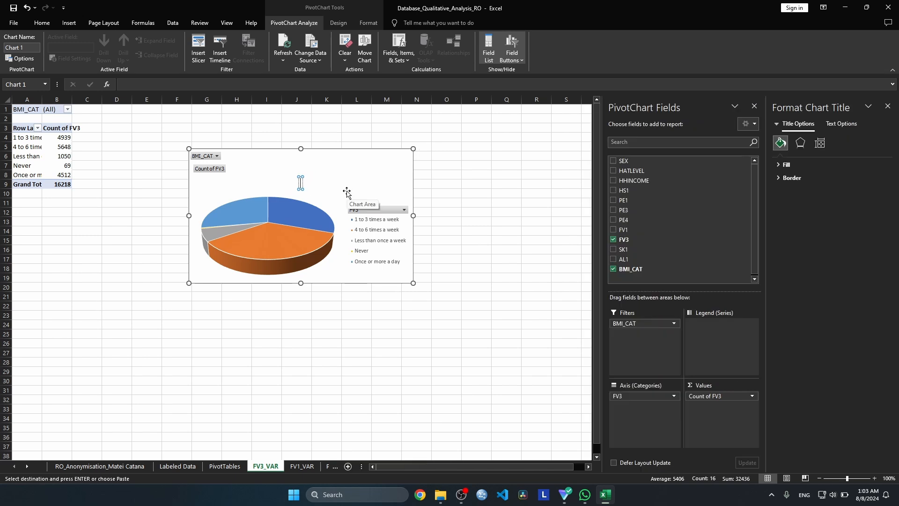
type("pIE")
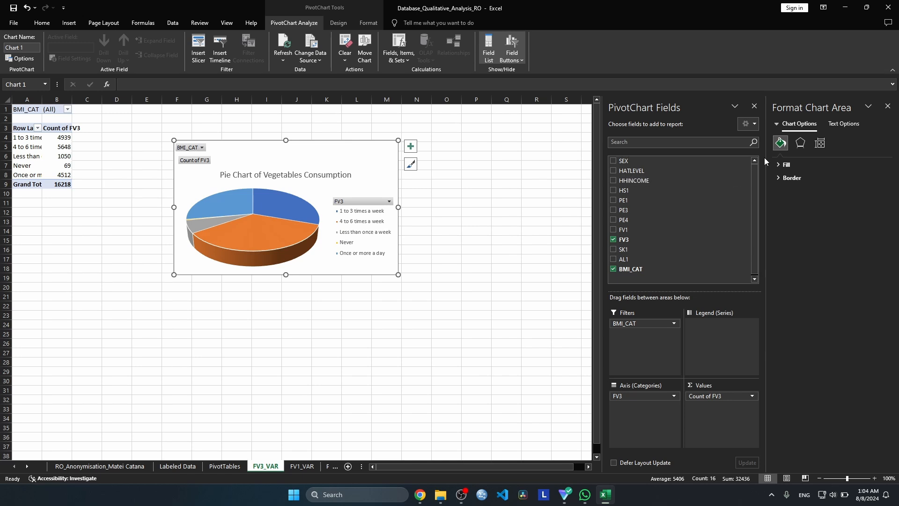
left_click(887, 106)
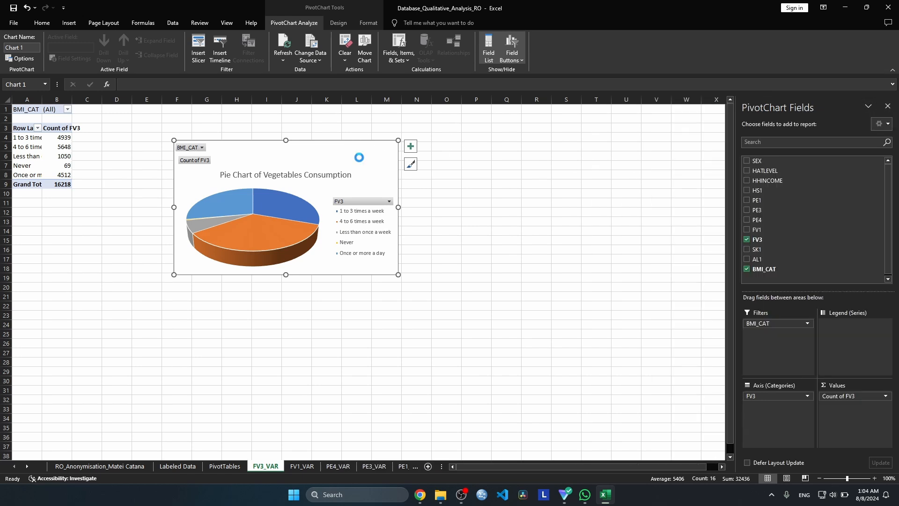
Copy the vegetables pie chart to the Dashboard sheet and place its upper-left corner at cell A1
left_click(414, 467)
left_click(123, 147)
key("ctrl+v")
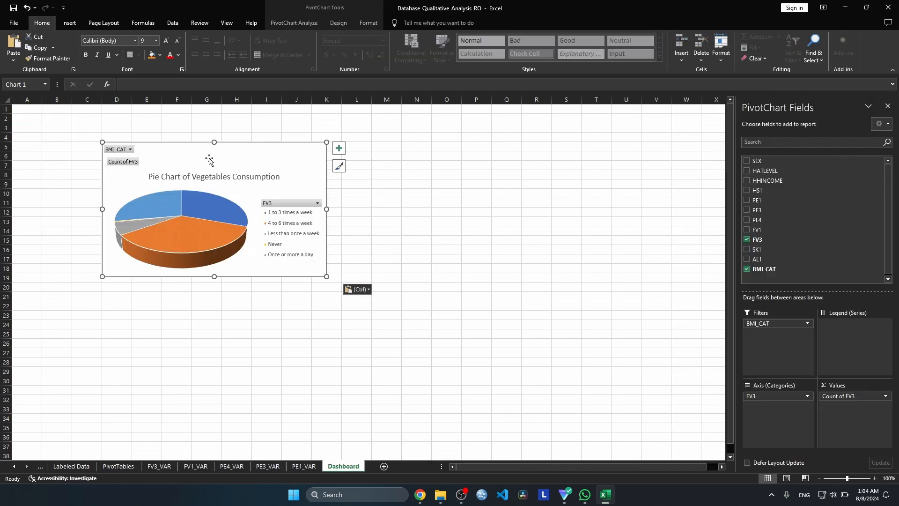
left_click_drag(210, 159, 120, 122)
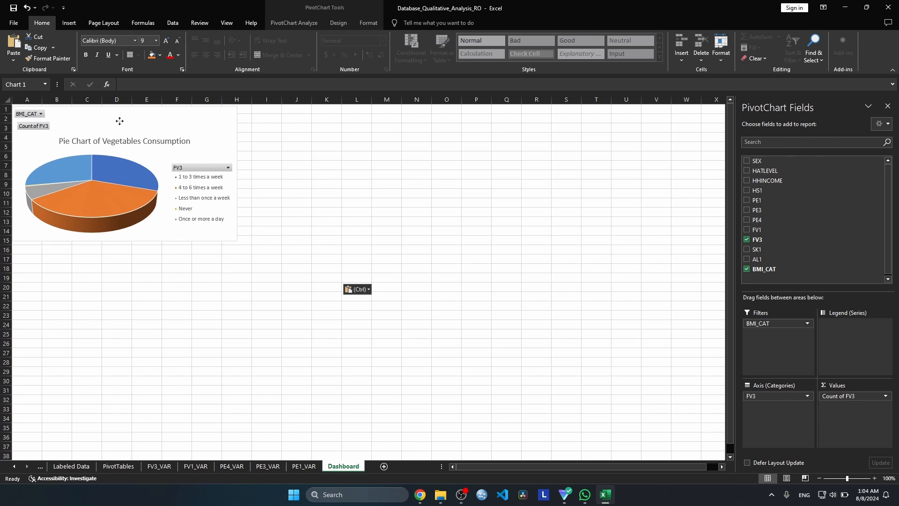
left_click(356, 184)
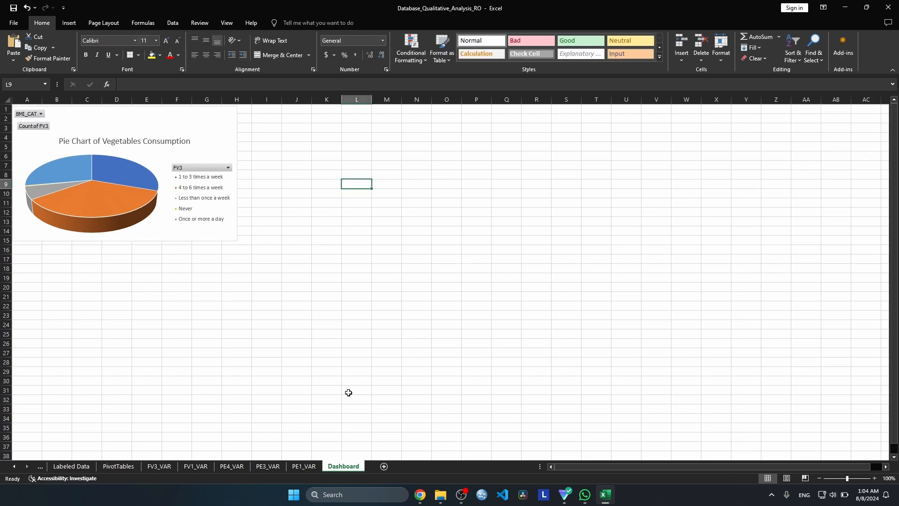
Insert a 3-D Pie chart based on the FV1 pivot table on the FV1_VAR sheet
left_click(196, 466)
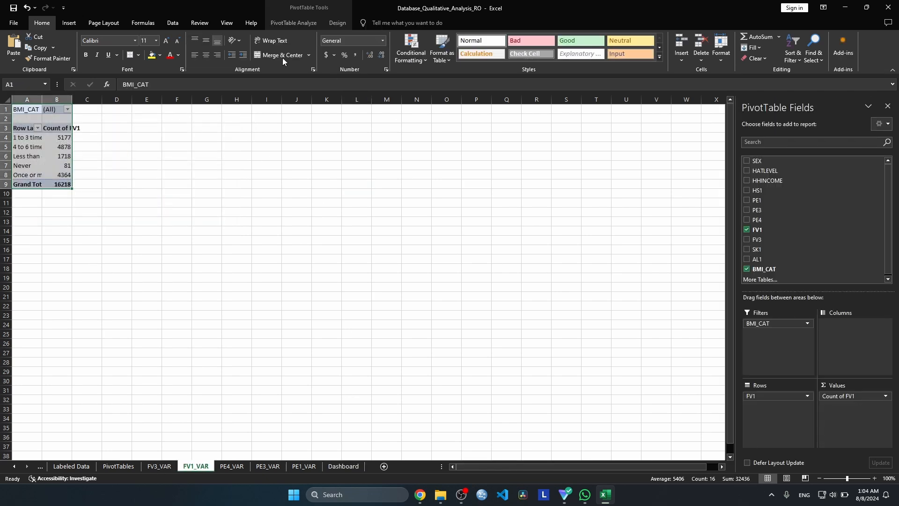
left_click(65, 23)
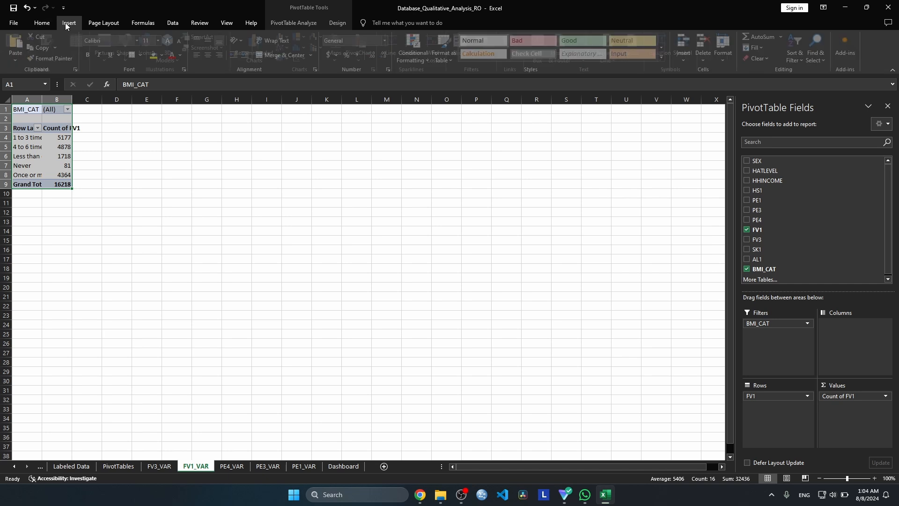
left_click(259, 50)
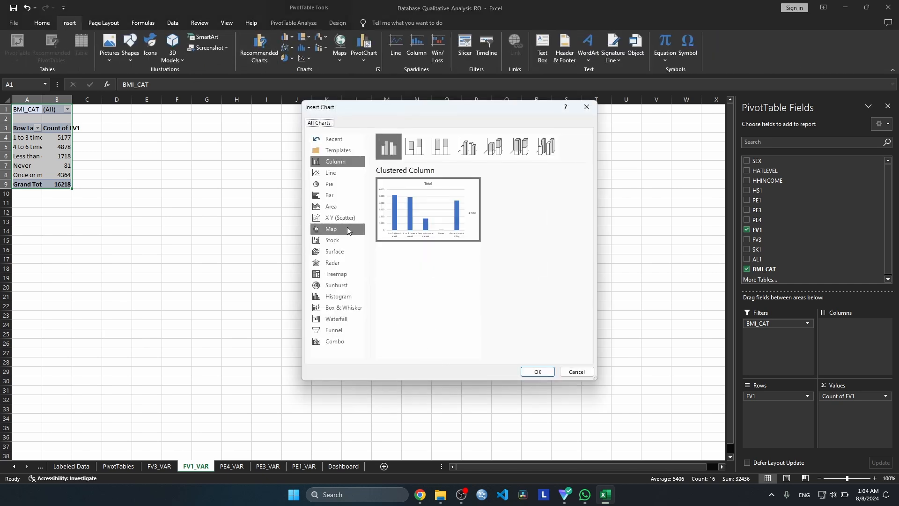
left_click(337, 184)
left_click(411, 149)
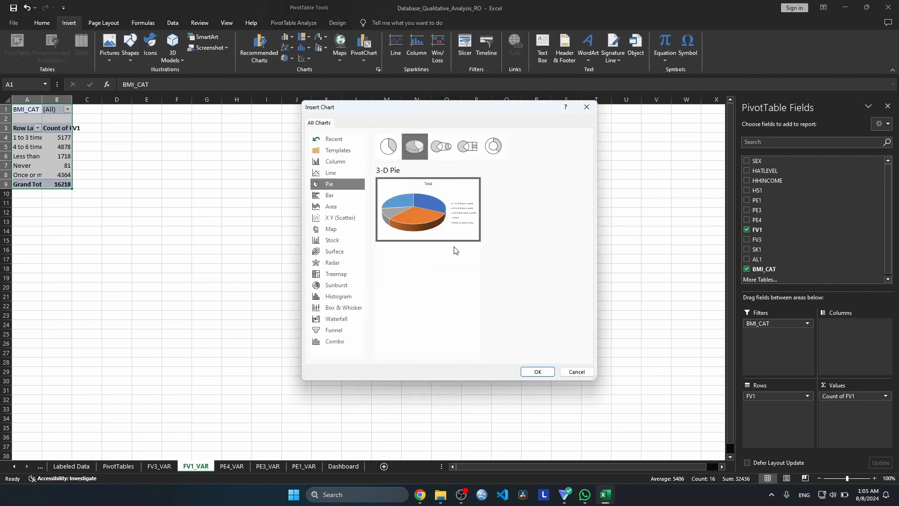
left_click(537, 372)
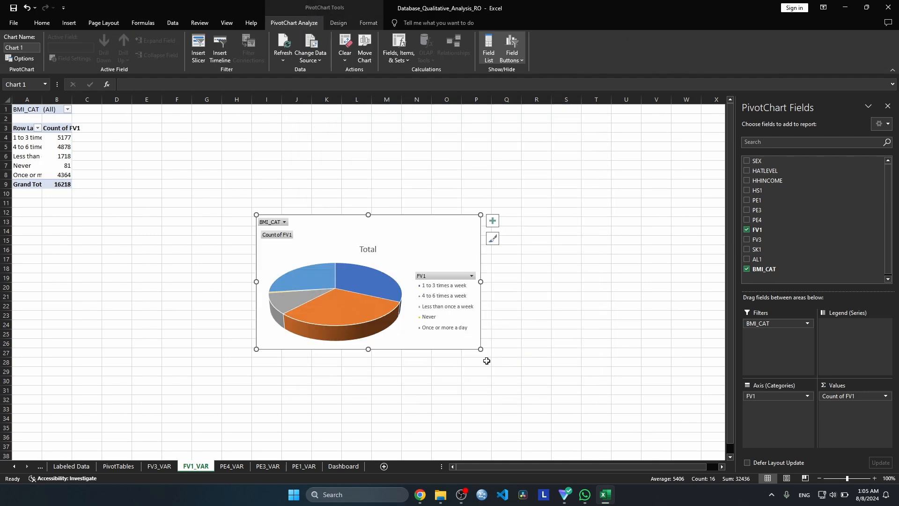
Title the FV1 pie chart "Pie Chart of Fruits Consumption"
double_click(369, 248)
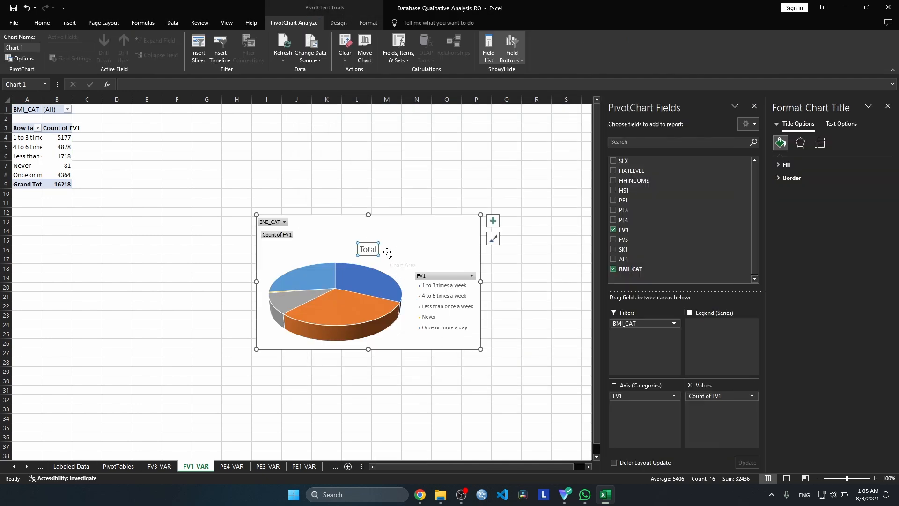
double_click(370, 249)
type("P")
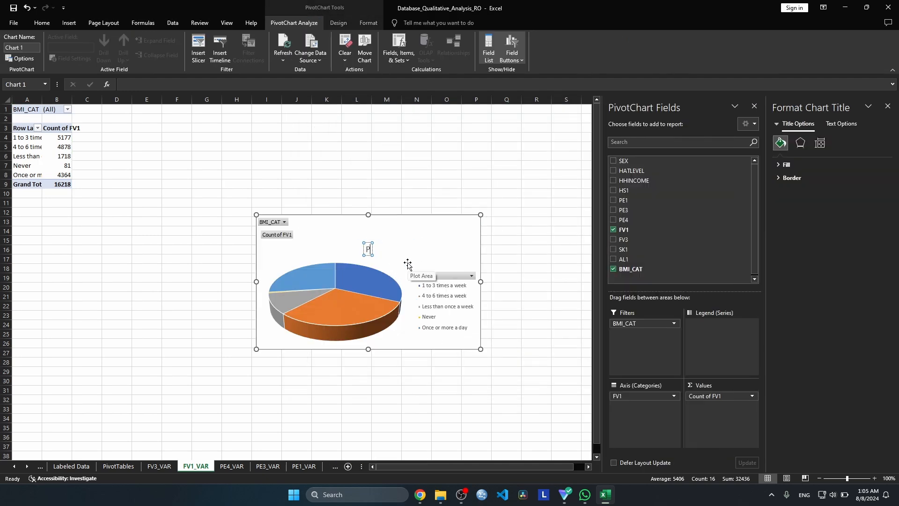
type("ie Chart of Fru")
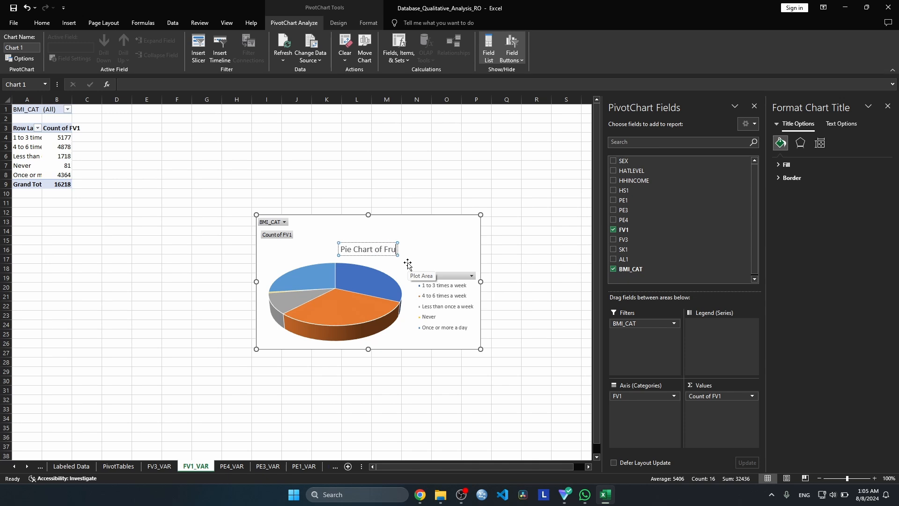
type("its Consumption")
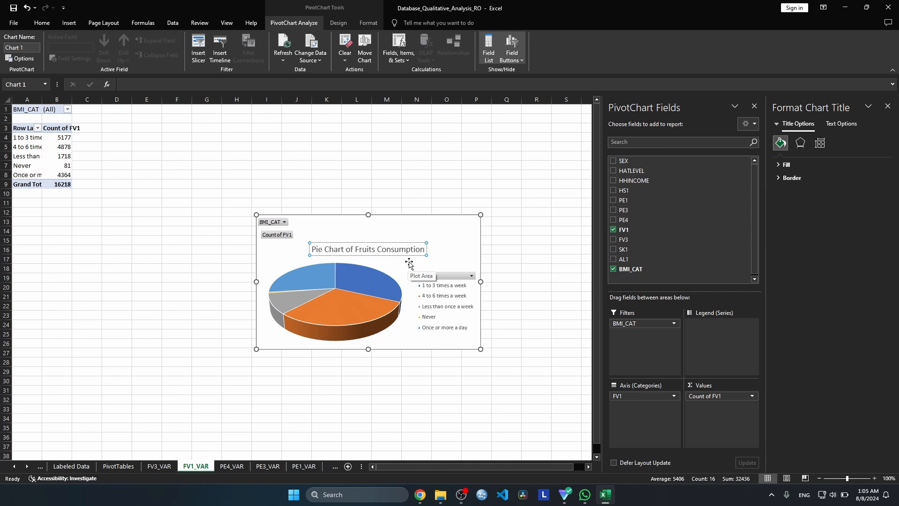
left_click(447, 174)
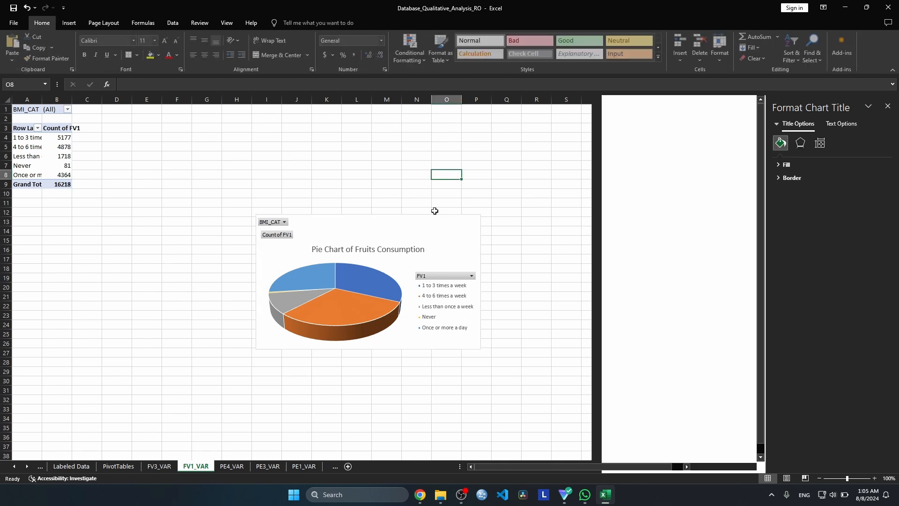
Copy the fruits pie chart to the Dashboard sheet and place it directly beside the vegetables pie chart
left_click(434, 237)
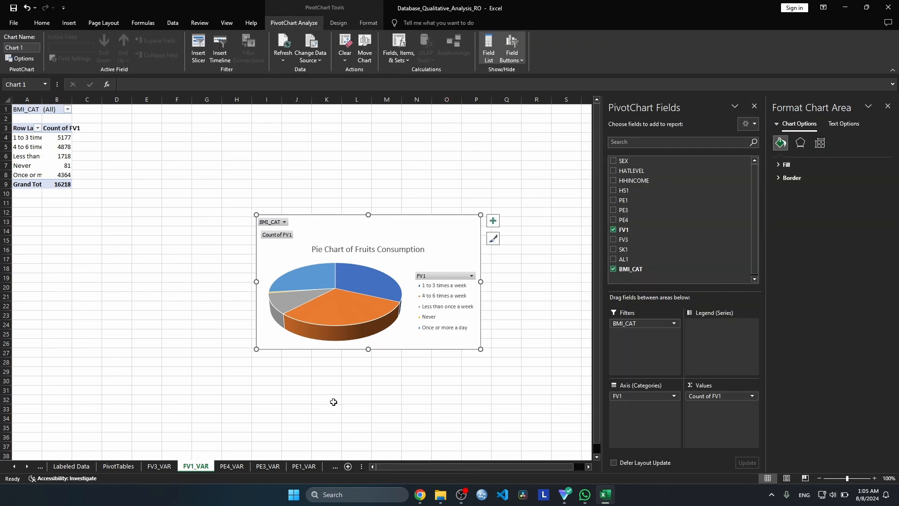
left_click(305, 466)
left_click(339, 467)
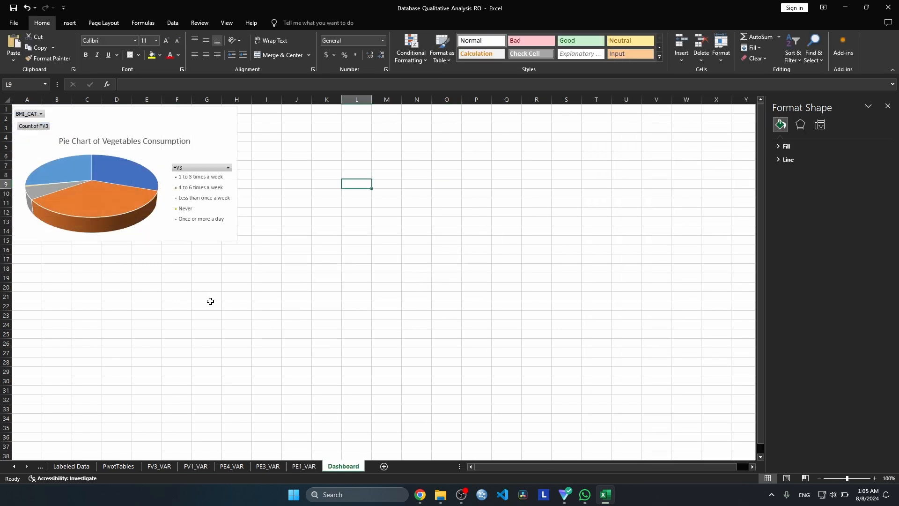
left_click(337, 183)
key("ctrl+v")
left_click_drag(399, 192, 323, 118)
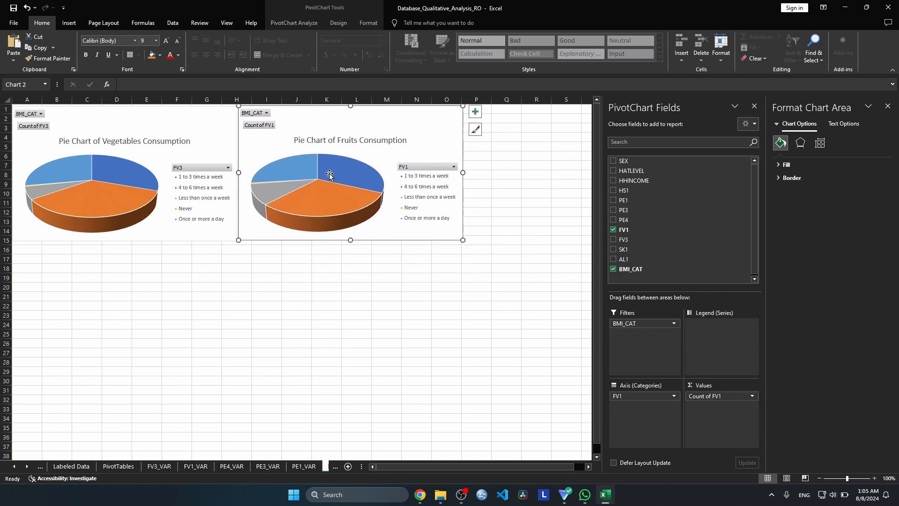
left_click(328, 296)
Insert a 3-D Stacked Column chart based on the PE4 pivot table on the PE4_VAR sheet
left_click(231, 466)
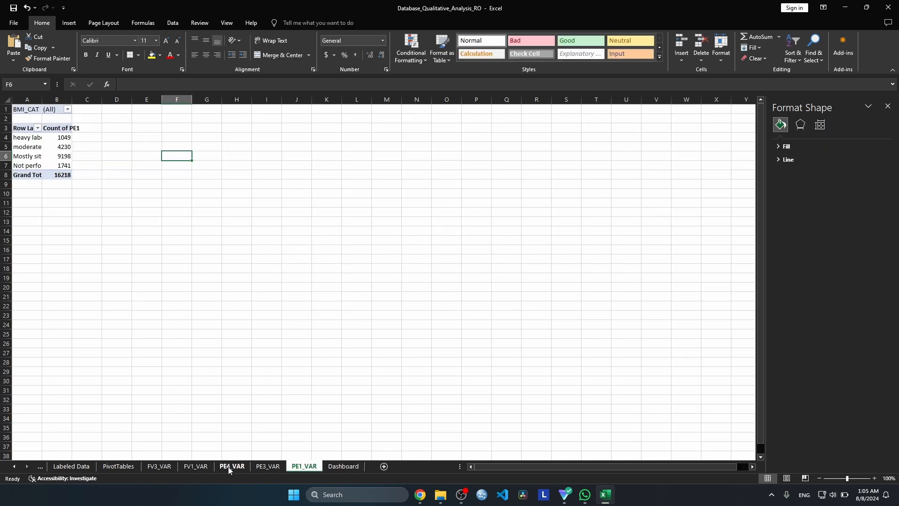
left_click(70, 24)
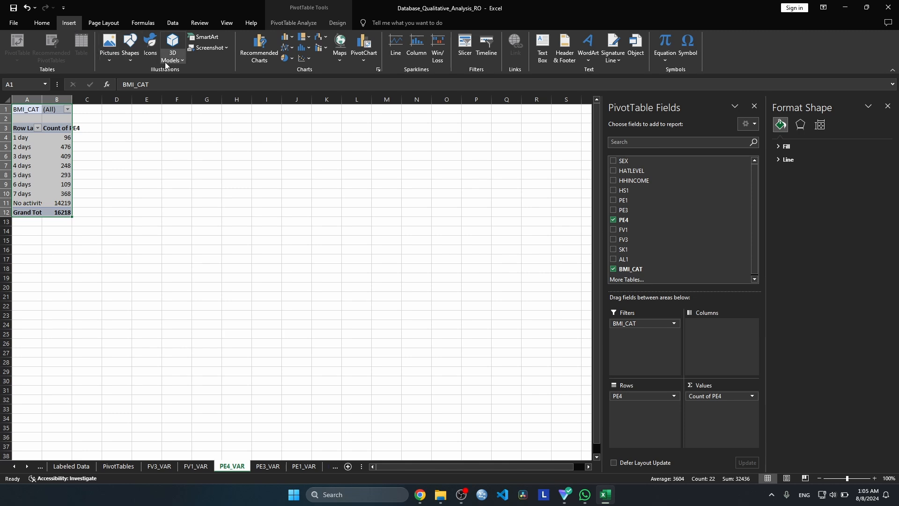
left_click(251, 49)
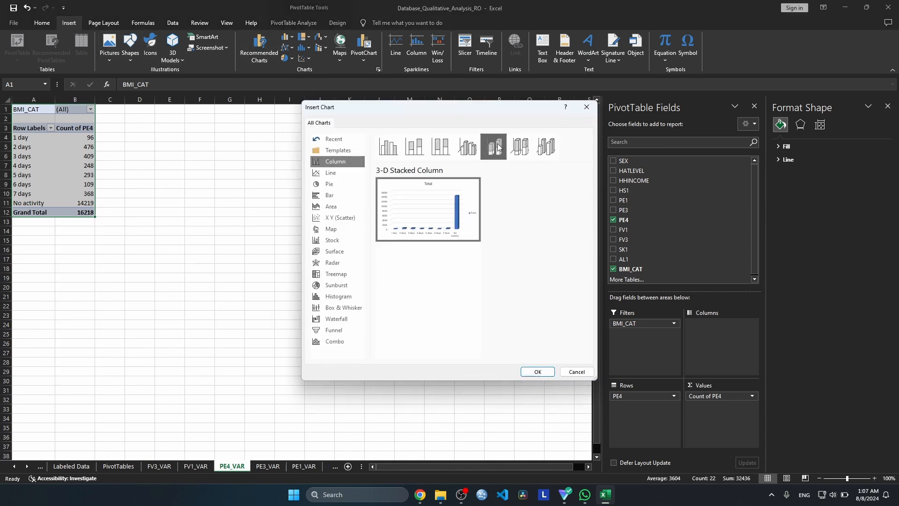
left_click(538, 372)
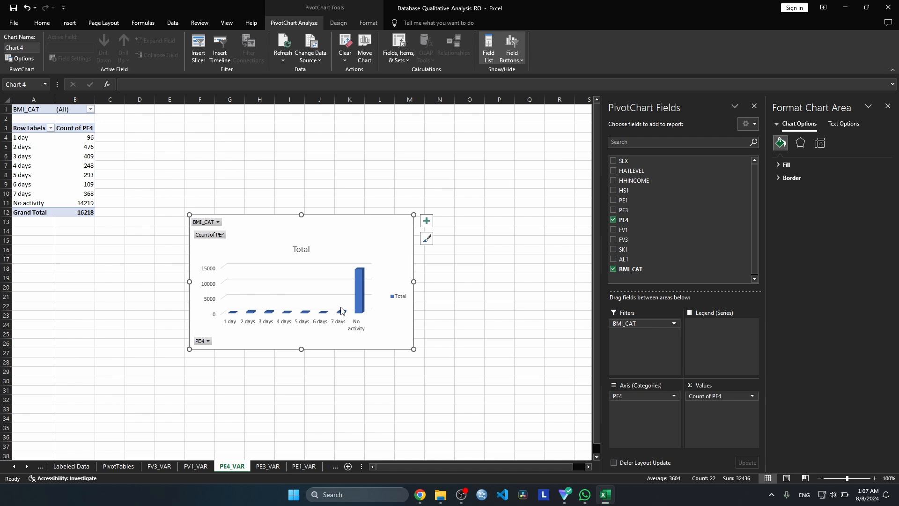
Enlarge the PE4 column chart and position it beside its pivot table, spanning about columns F to P
left_click_drag(345, 234, 386, 211)
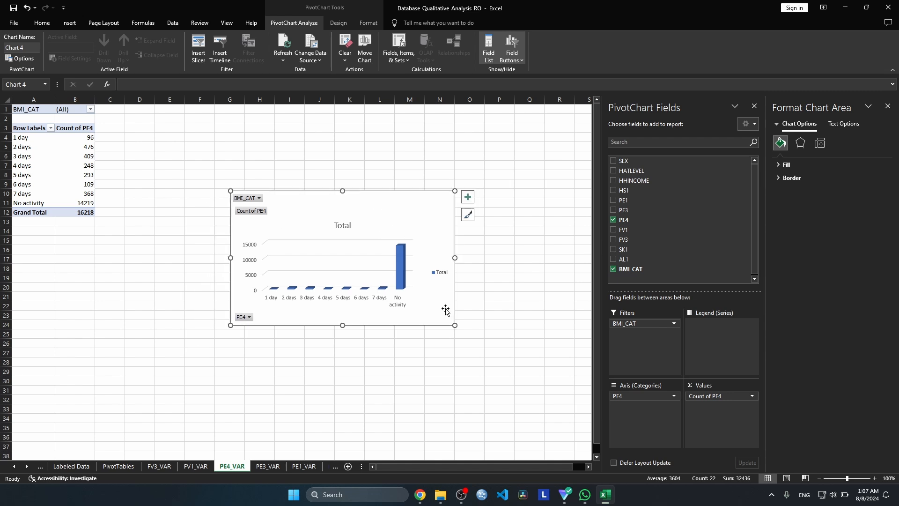
left_click_drag(456, 324, 538, 361)
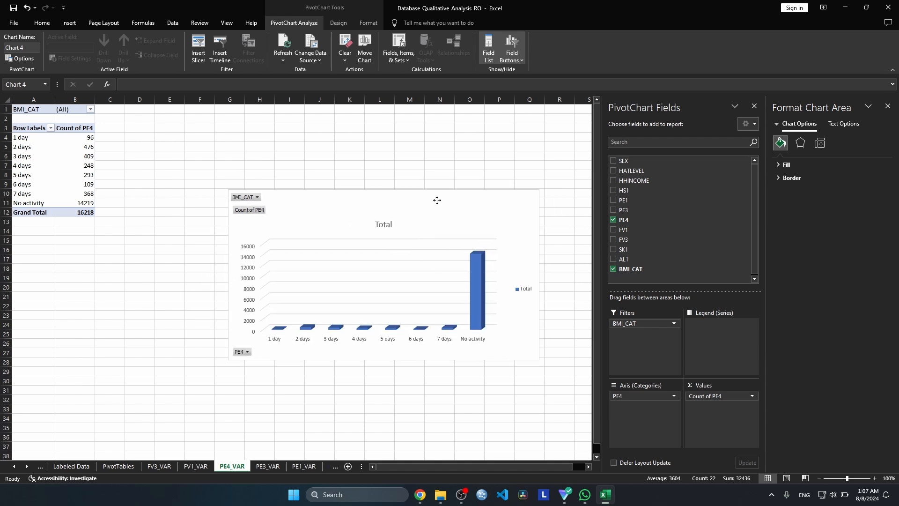
left_click_drag(439, 207, 404, 194)
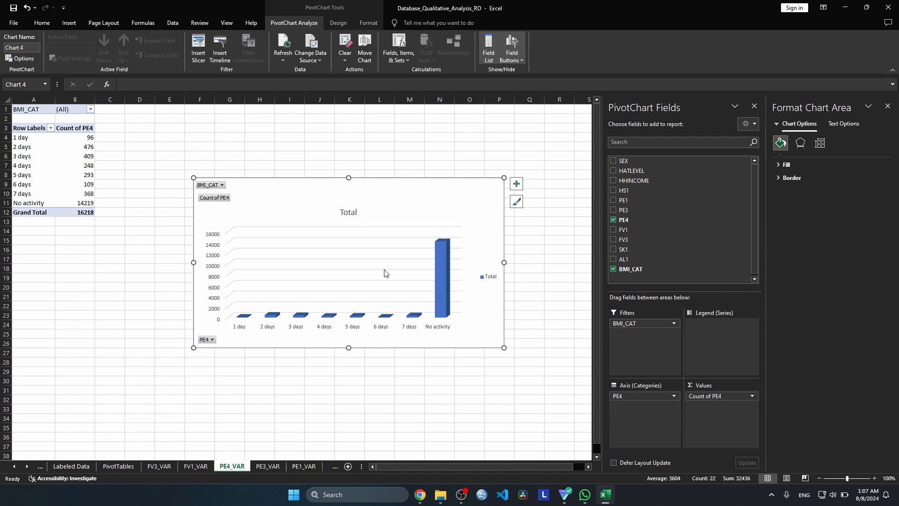
Filter the PE4 categories in the column chart to exclude "No activity"
left_click(212, 339)
left_click(115, 309)
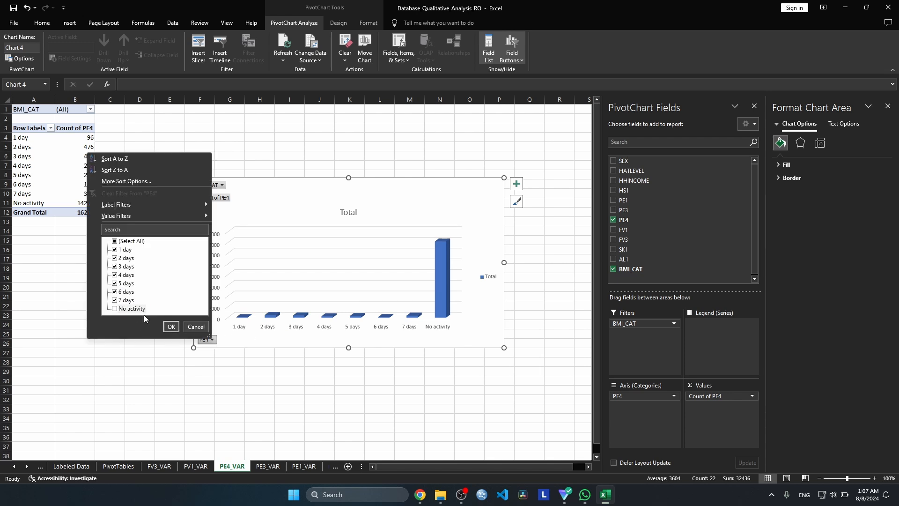
left_click(171, 326)
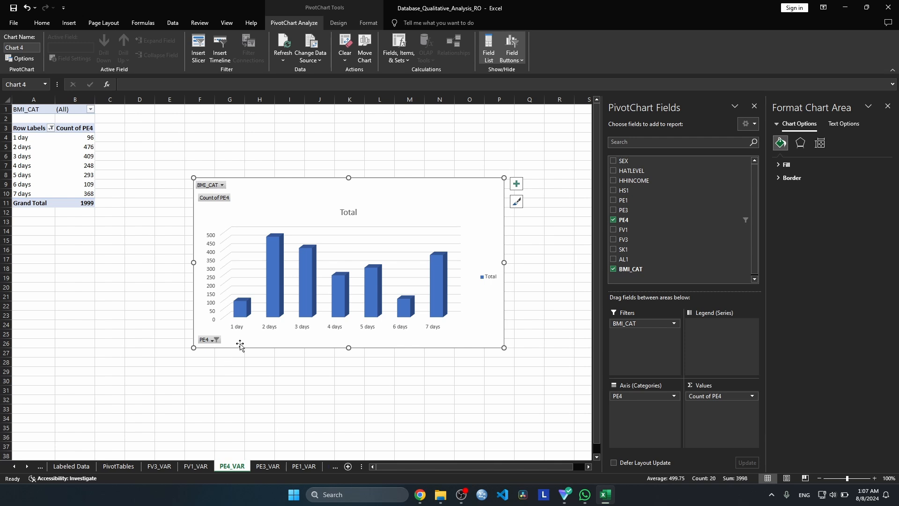
Title the PE4 chart "Column Chart of Bicycle Riding Frequency"
double_click(348, 212)
type("X")
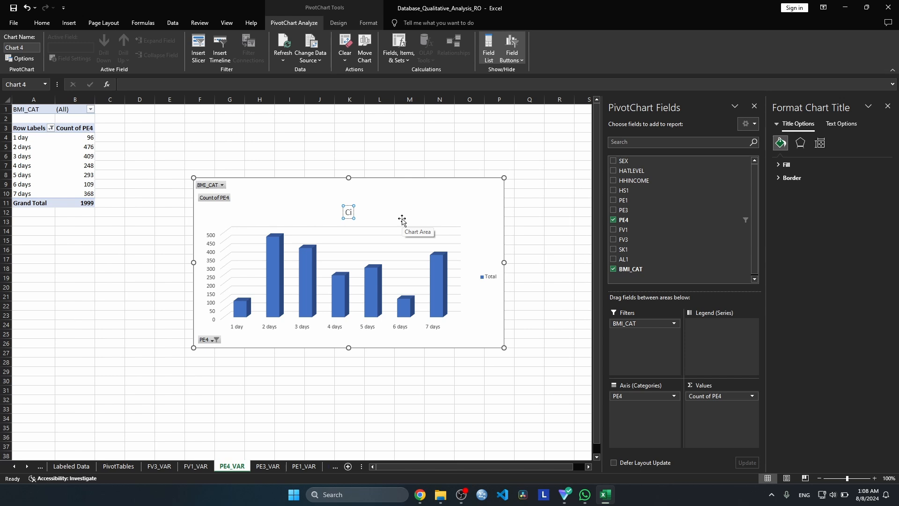
type("olumn Chart of")
type("Bicycle Riding Frequency Chart")
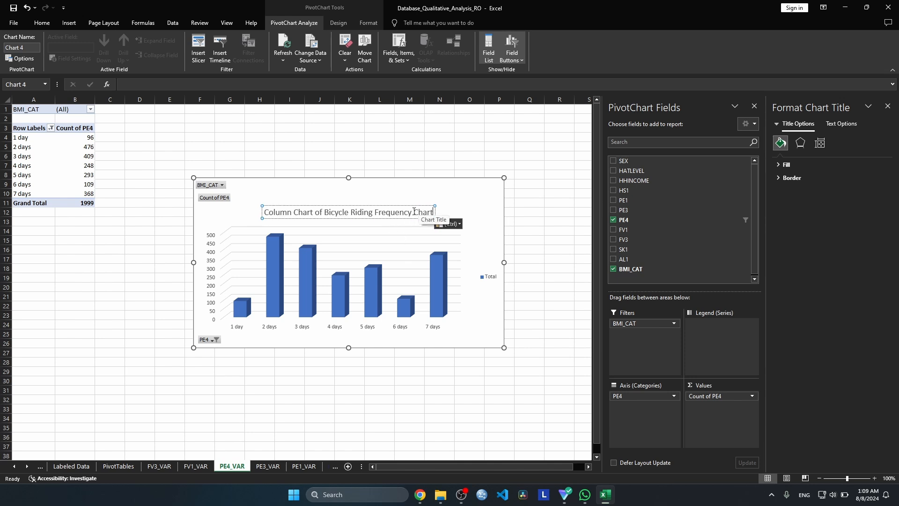
double_click(436, 212)
key("BackSpace")
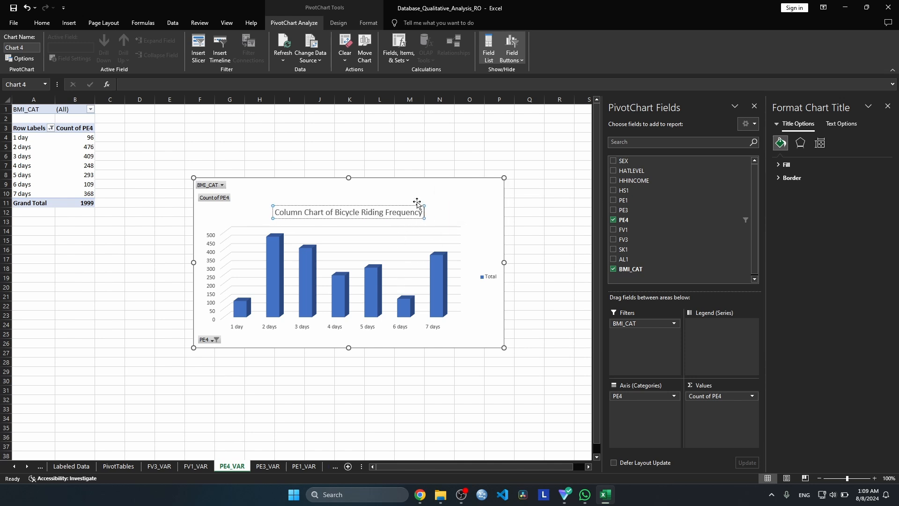
key("Escape")
left_click(456, 201)
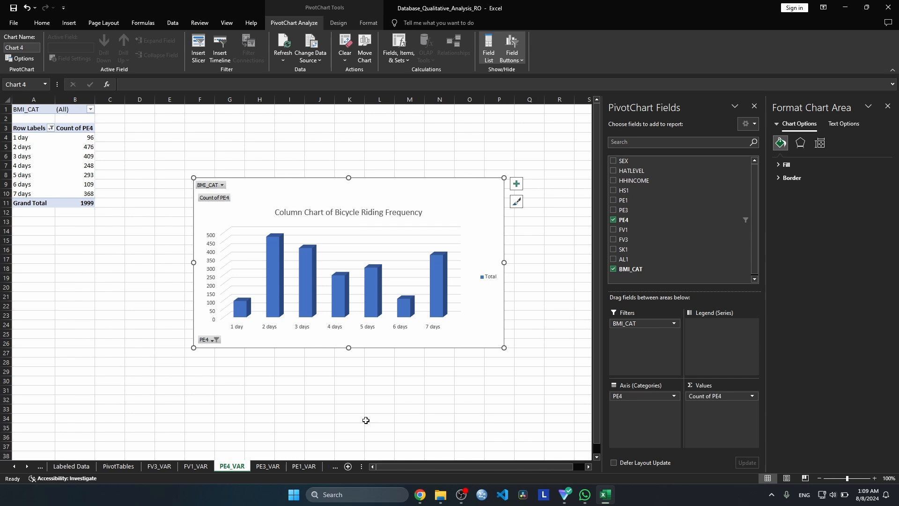
Copy the bicycle riding column chart to the Dashboard sheet and move it below the vegetables pie chart
key("ctrl+c")
left_click(304, 466)
left_click(338, 466)
left_click(218, 323)
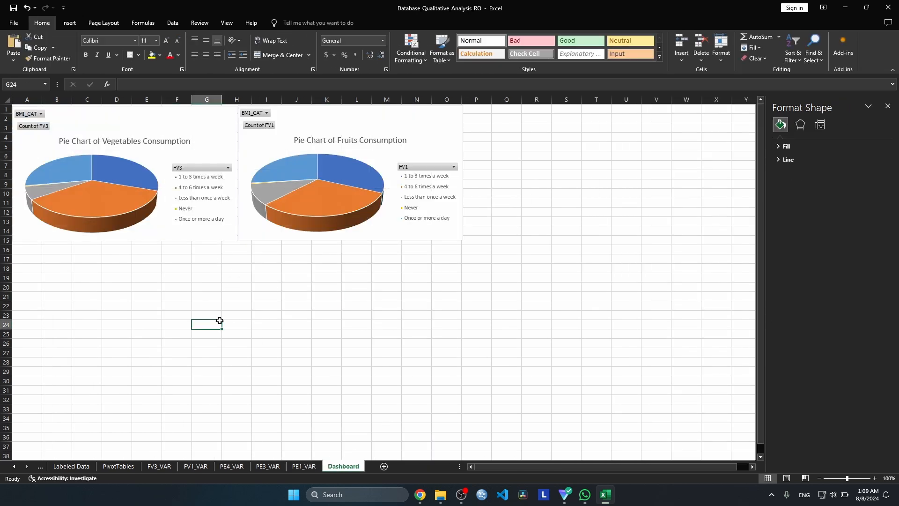
key("ctrl+v")
left_click_drag(295, 336, 115, 257)
Resize the bicycle riding chart to fit about rows 15 to 31 and columns A to I, and shift the fruits chart to start at column J
left_click_drag(323, 242, 251, 285)
left_click_drag(203, 311, 203, 268)
left_click_drag(297, 127, 364, 127)
left_click_drag(252, 368, 266, 392)
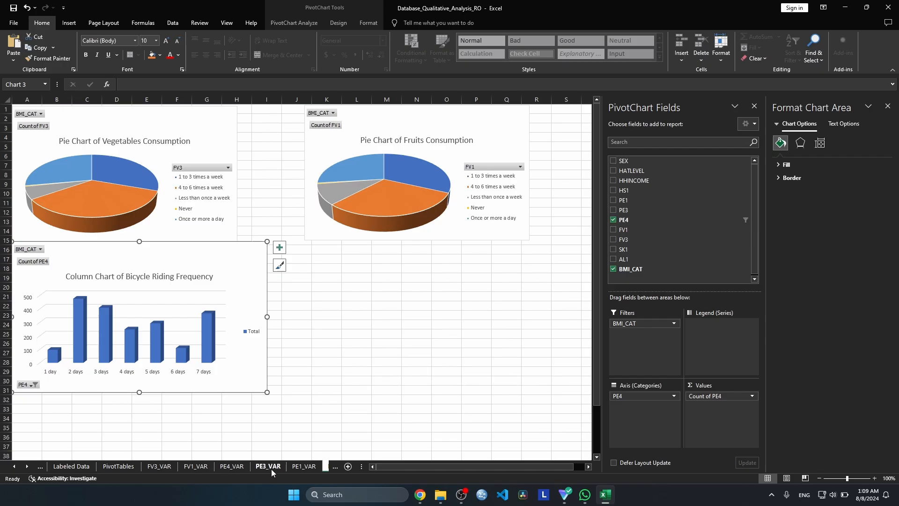
Select the whole PE1 pivot table on the PE1_VAR sheet and start inserting a chart from it
left_click(271, 468)
left_click(230, 468)
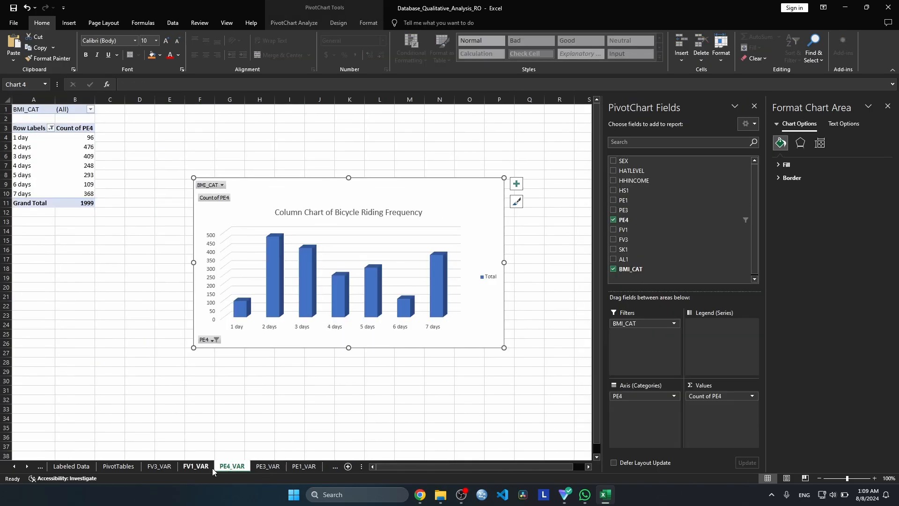
left_click(297, 468)
left_click(265, 468)
left_click(297, 467)
left_click_drag(27, 110, 61, 175)
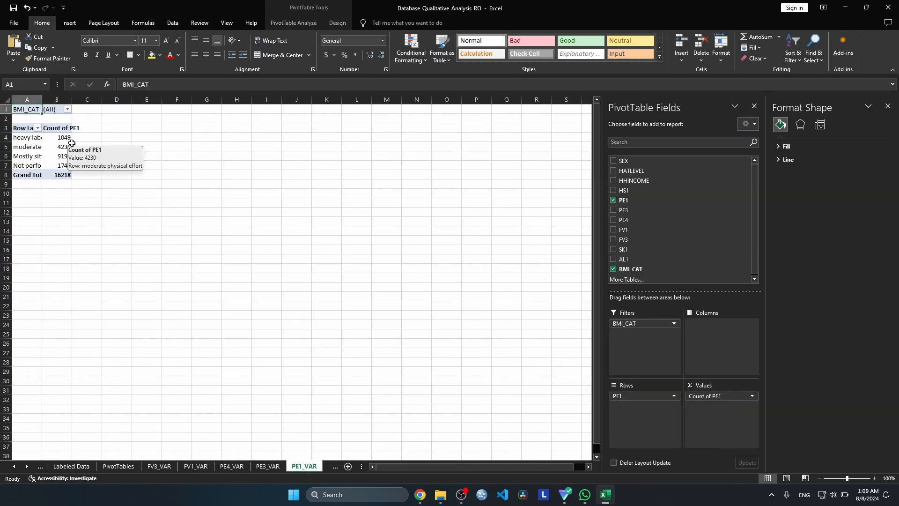
left_click(70, 23)
left_click(277, 62)
Compare the available chart types for the PE1 data, including pie, doughnut, column, bar, area and combo
left_click(446, 150)
left_click(331, 185)
left_click(419, 149)
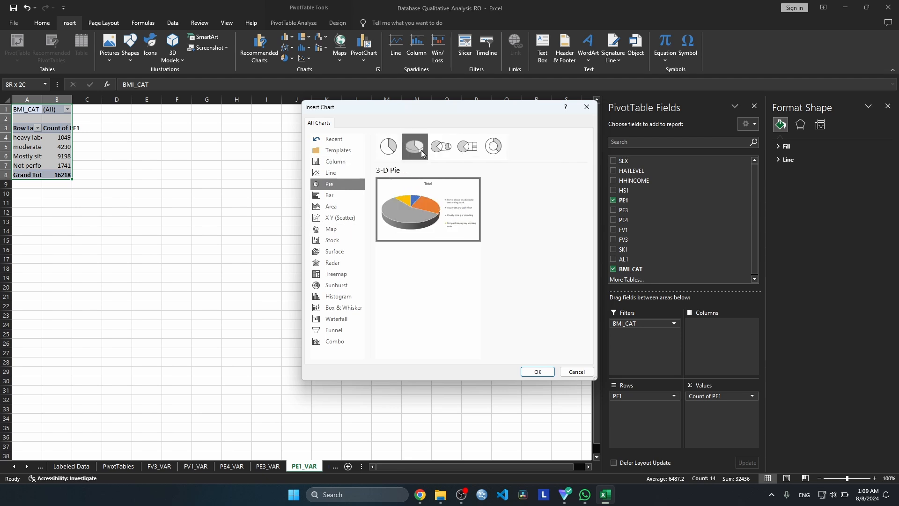
left_click(442, 150)
left_click(334, 207)
left_click(338, 219)
left_click(443, 150)
left_click(335, 241)
left_click(337, 252)
left_click(336, 284)
left_click(343, 307)
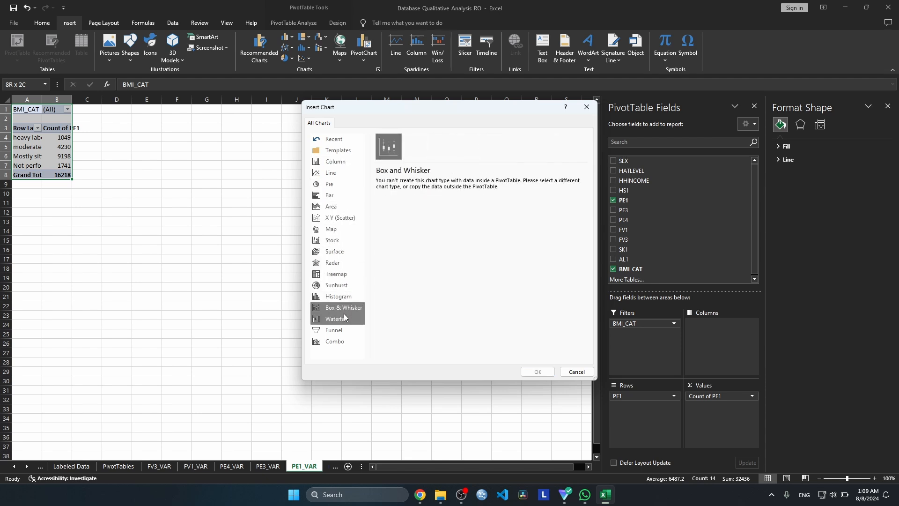
left_click(338, 296)
left_click(335, 341)
left_click(335, 161)
left_click(338, 183)
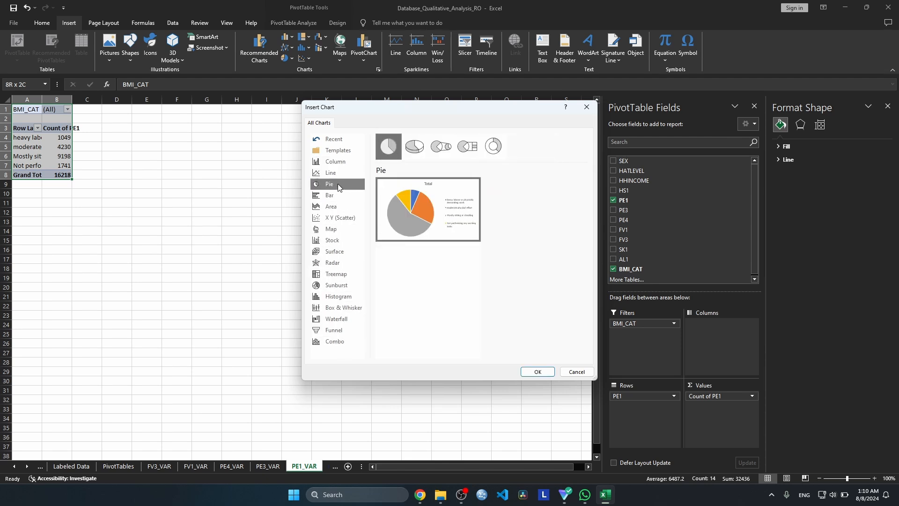
left_click(494, 147)
left_click(335, 195)
left_click(337, 207)
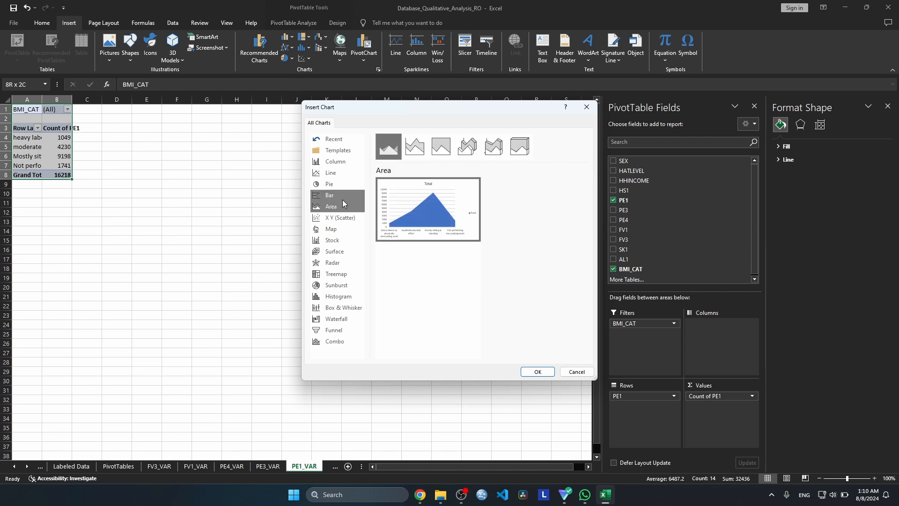
Insert a Doughnut chart based on the PE1 pivot table
left_click(335, 195)
left_click(466, 146)
left_click(335, 183)
left_click(467, 147)
left_click(493, 147)
left_click(537, 371)
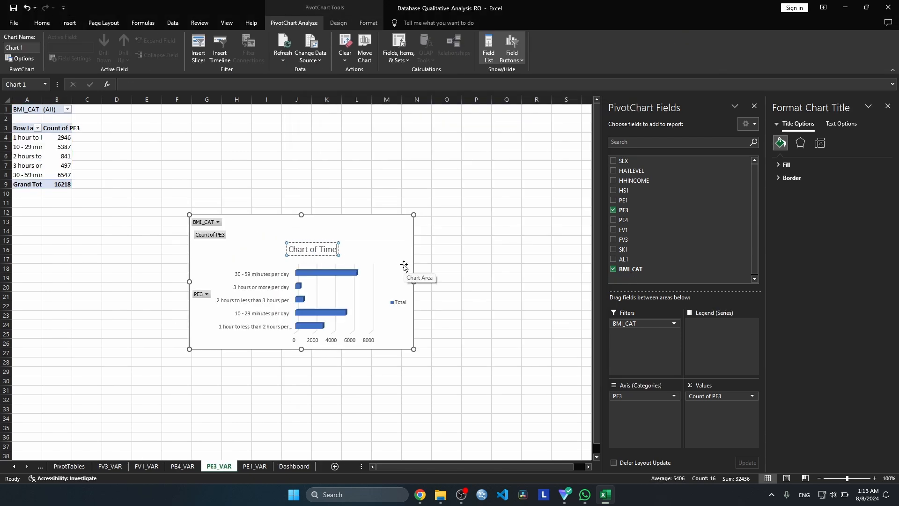
Title the PE3 bar chart on the PE3_VAR sheet "Chart of Time Spend Walking"
type("Spend Walking")
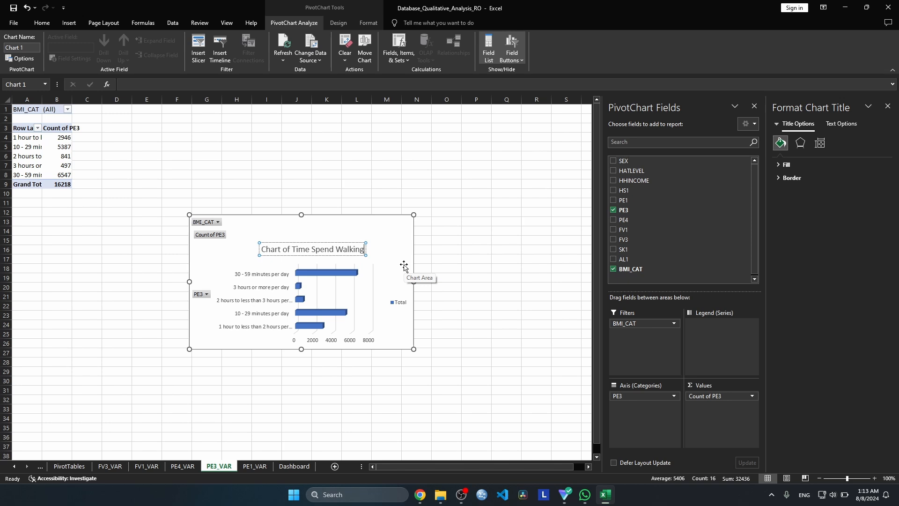
left_click(349, 305)
Paste the walking time chart onto the Dashboard sheet, move it up beside the fruits chart, and close the field list and formatting panes
left_click(294, 466)
key("ctrl+v")
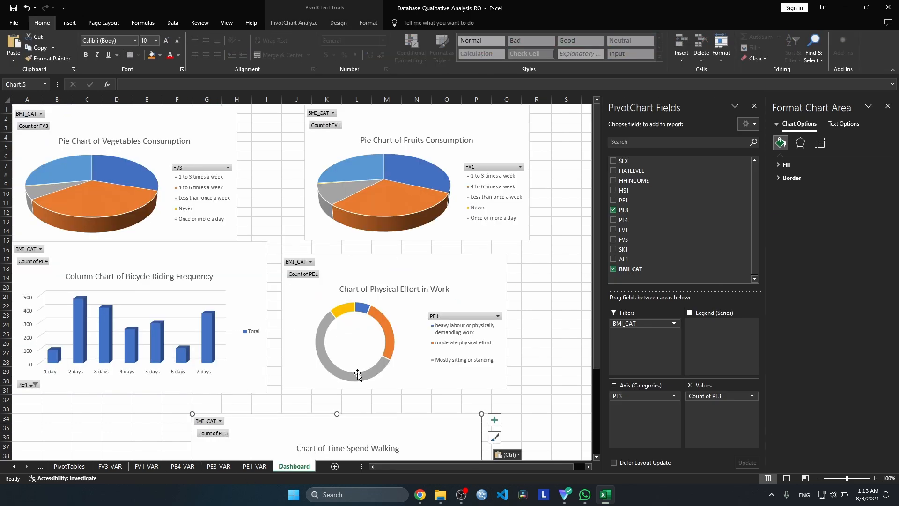
left_click(754, 106)
left_click_drag(370, 425, 751, 121)
left_click(887, 106)
Move the fruits, vegetables and bicycle charts out of the way, then place the walking chart at cell A1 and widen it through column M
left_click_drag(450, 114, 671, 269)
left_click_drag(645, 132, 426, 126)
left_click_drag(202, 257, 769, 152)
left_click_drag(195, 129, 211, 284)
left_click_drag(401, 131, 102, 130)
left_click_drag(302, 172, 401, 173)
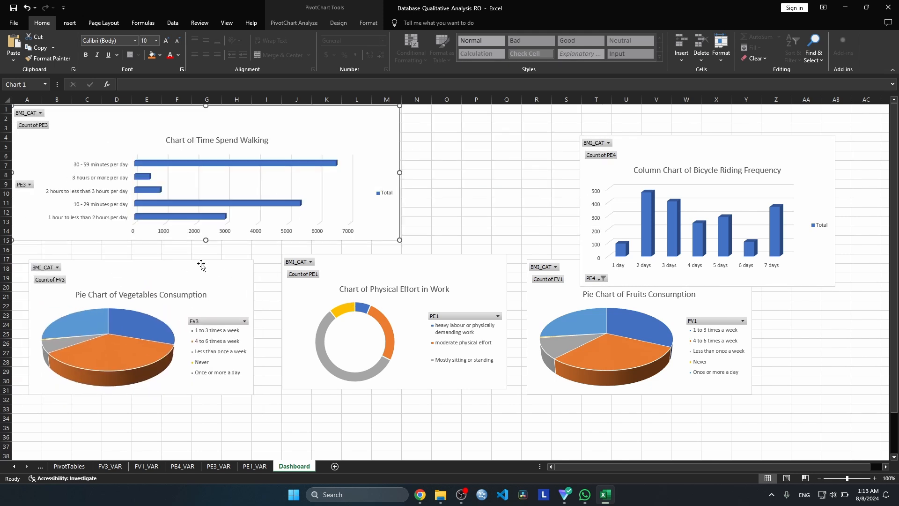
Place the bicycle chart beside the walking chart at the sheet's upper edge and move the vegetables and physical effort charts beneath them
left_click_drag(203, 274, 184, 255)
left_click_drag(377, 273, 331, 255)
left_click_drag(641, 139, 463, 108)
left_click_drag(376, 255, 373, 269)
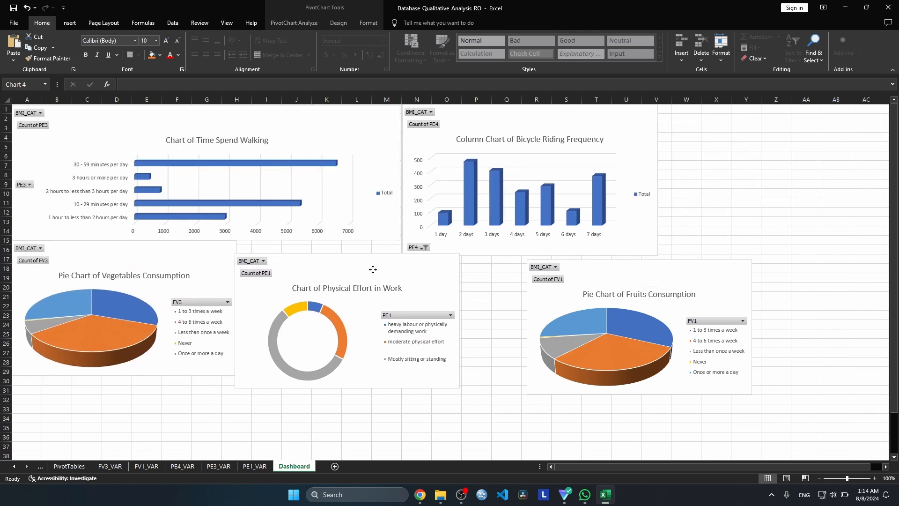
Move the vegetables and physical effort charts clear of the walking chart and stretch the walking chart's height down through row 19
left_click_drag(195, 258, 196, 284)
left_click(203, 228)
left_click_drag(204, 240, 206, 253)
left_click_drag(428, 287, 484, 350)
left_click_drag(190, 284, 231, 336)
left_click(106, 248)
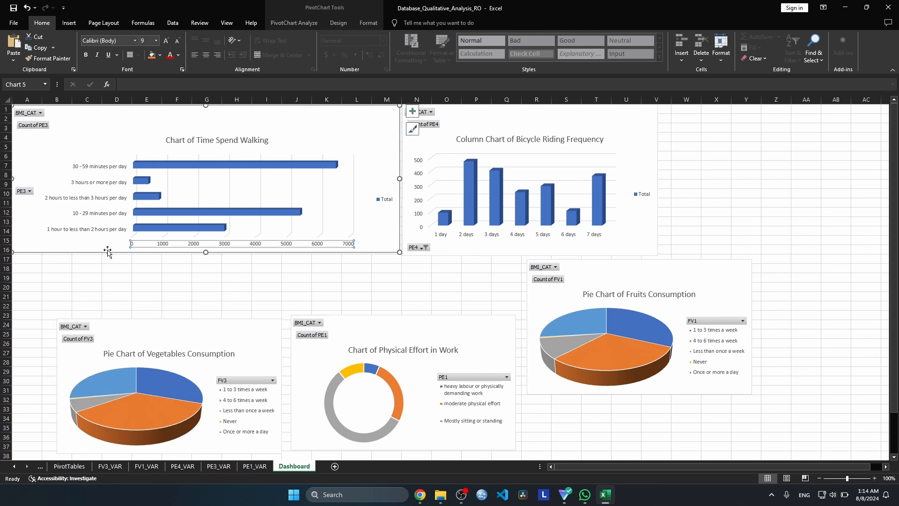
left_click(199, 250)
left_click_drag(207, 253, 206, 280)
Line up the vegetables, physical effort and fruits charts side by side directly below the walking chart, starting at row 20
left_click_drag(212, 332, 167, 295)
left_click_drag(373, 327, 319, 293)
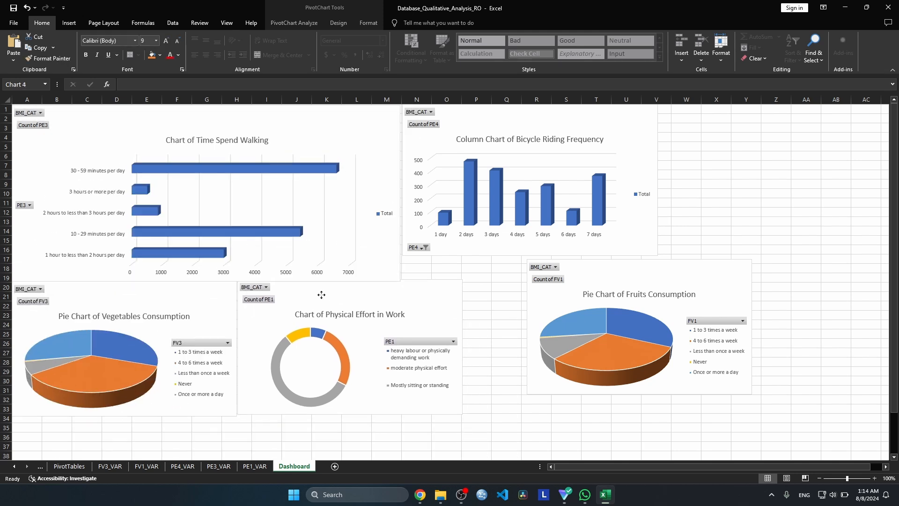
left_click_drag(644, 272, 579, 291)
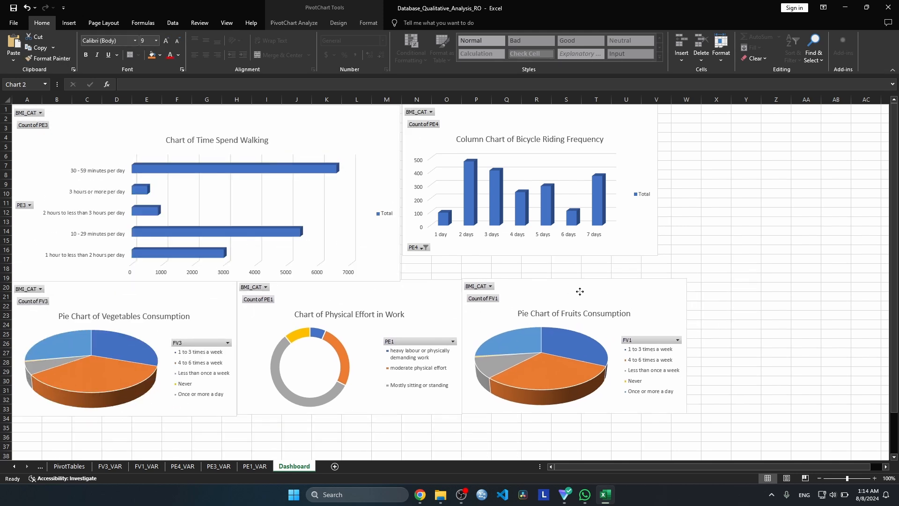
Enlarge the bicycle chart to meet the walking chart, the lower row of charts and the fruits chart's outer edge
left_click(546, 256)
left_click_drag(529, 255, 530, 279)
left_click_drag(398, 194, 400, 194)
left_click(805, 193)
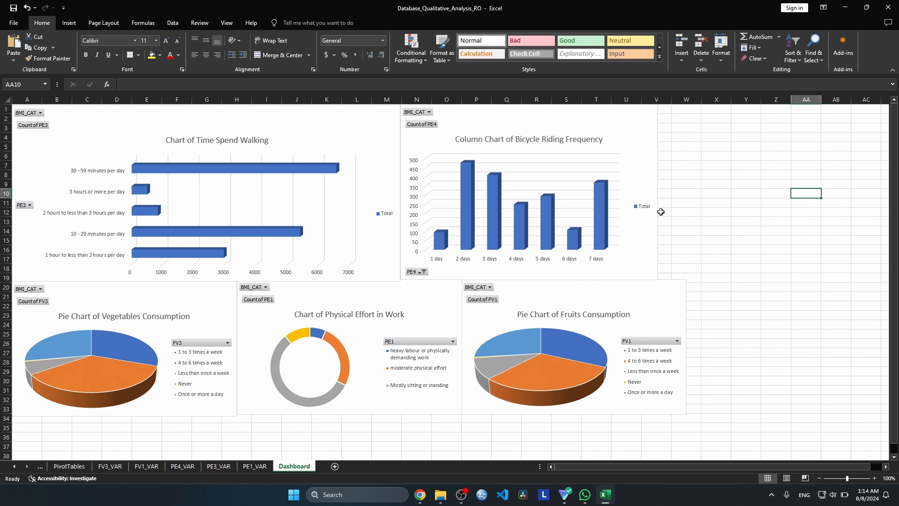
left_click(650, 208)
left_click_drag(658, 192, 685, 195)
left_click(745, 248)
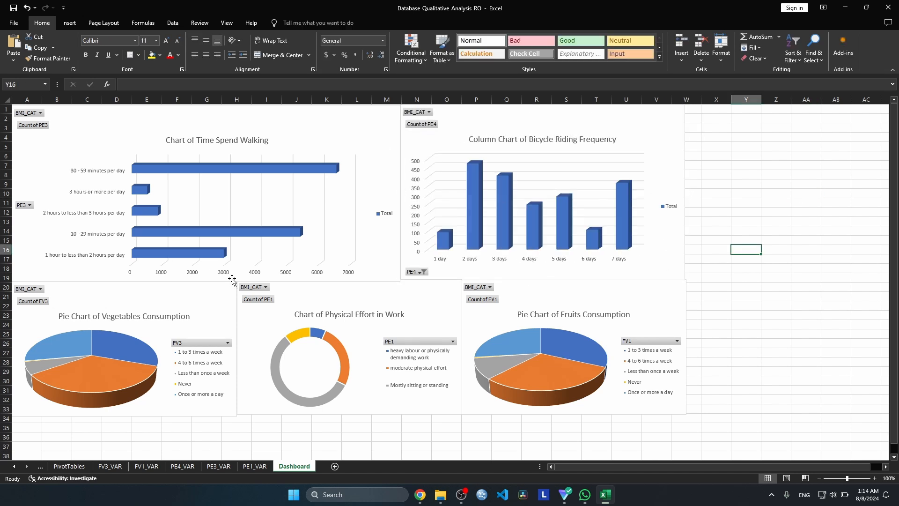
Insert a slicer for the BMI_CAT field from the walking time chart
left_click(173, 24)
left_click(160, 157)
left_click(286, 25)
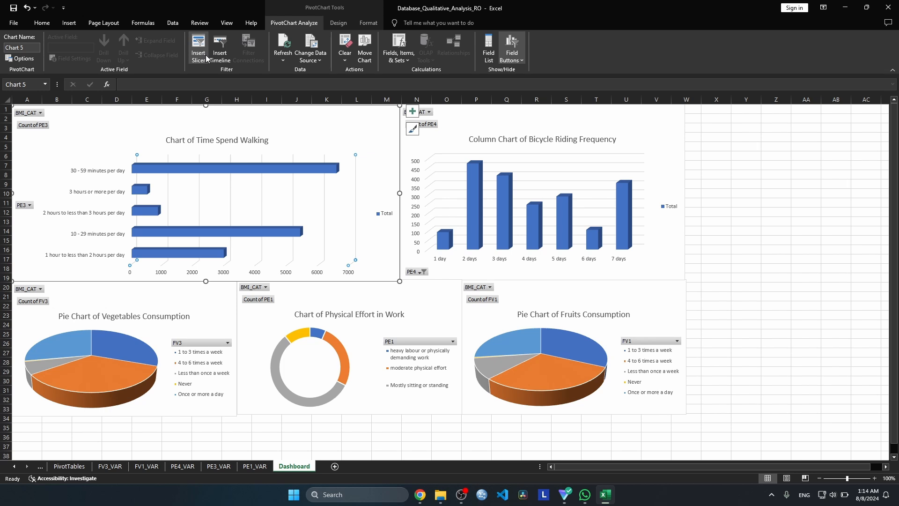
key("Escape")
left_click(283, 104)
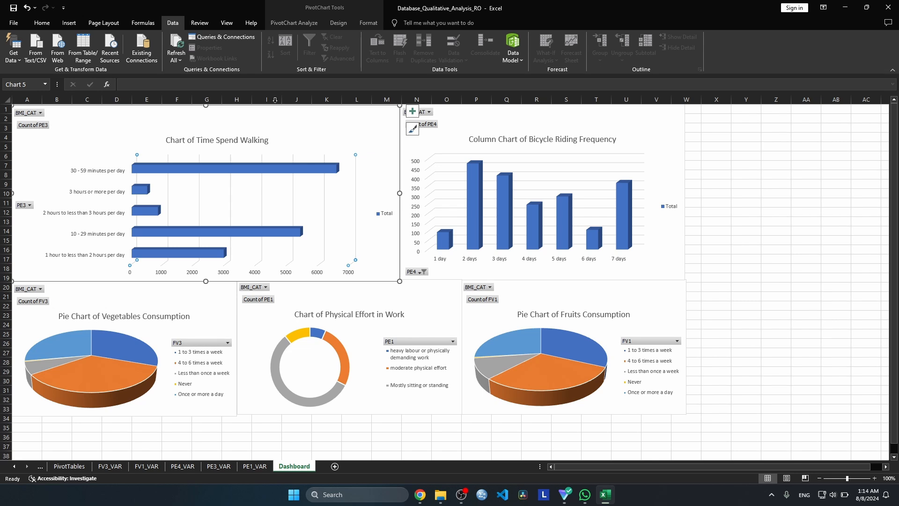
left_click(291, 23)
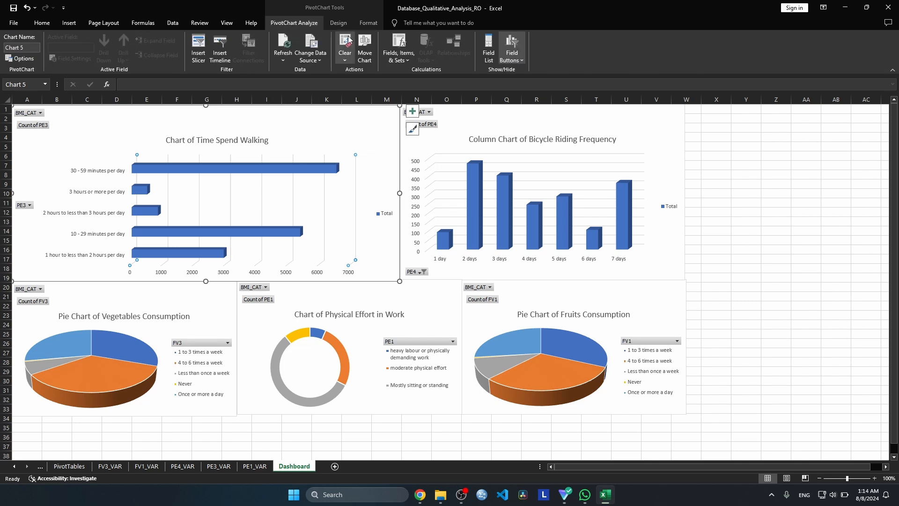
left_click(198, 46)
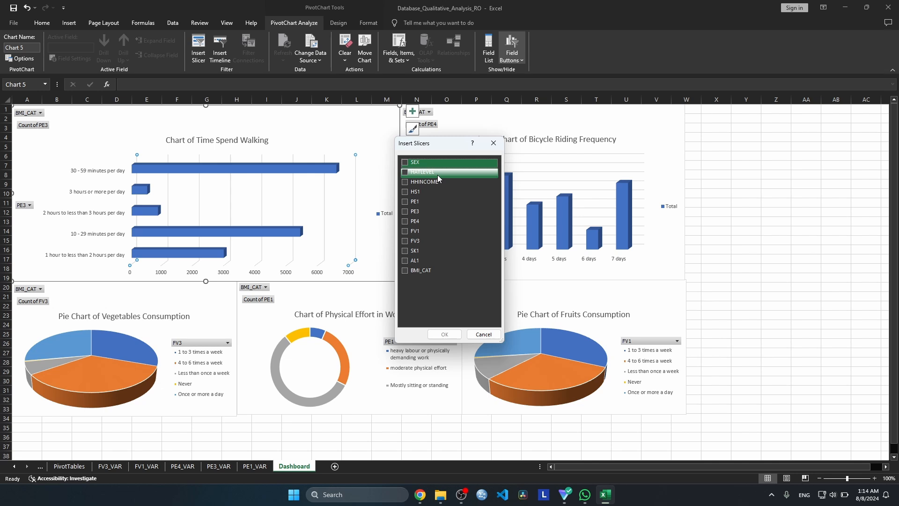
left_click(405, 270)
left_click(444, 333)
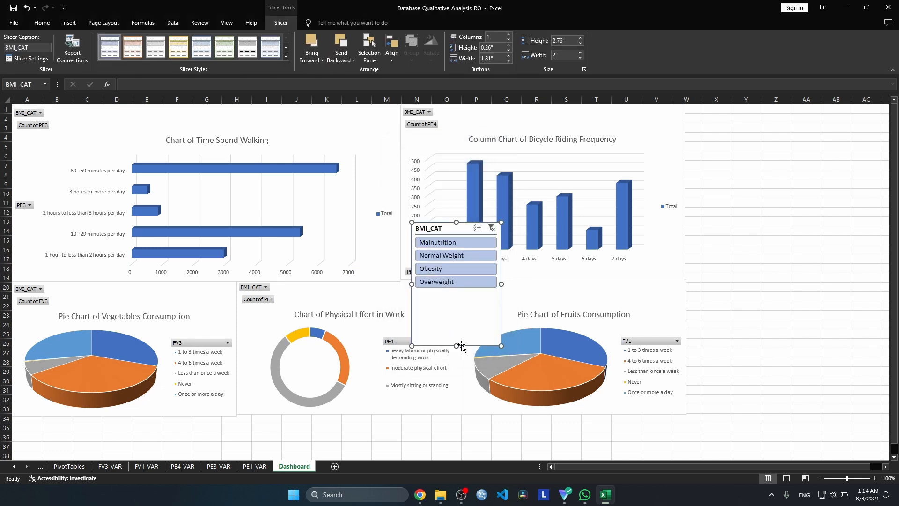
Shorten the BMI_CAT slicer to fit its four categories and move it into the empty cells beside the bicycle and fruits charts
left_click_drag(461, 345, 457, 292)
left_click_drag(462, 234, 749, 269)
left_click(648, 243)
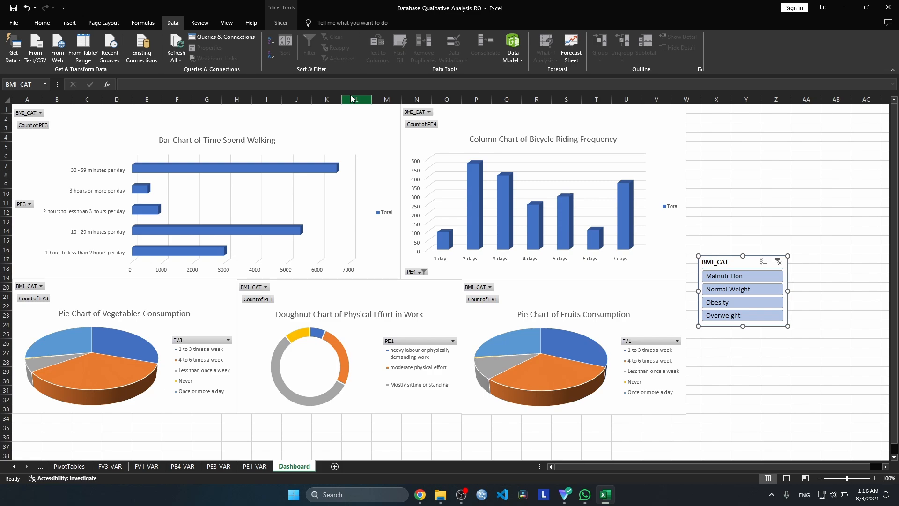
Connect the BMI_CAT slicer to the FV1_VAR, FV3_VAR, PE1_VAR and PE4_VAR pivot tables in addition to PE3_VAR
left_click(281, 22)
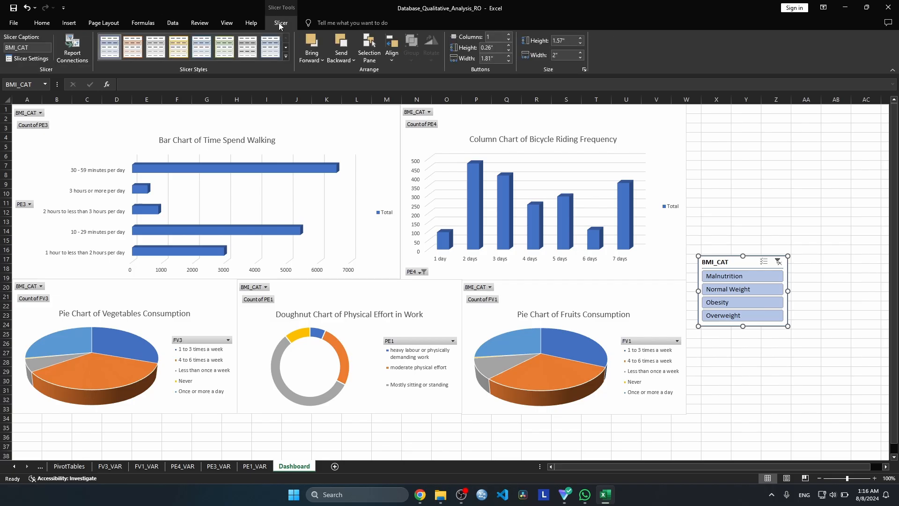
left_click(72, 52)
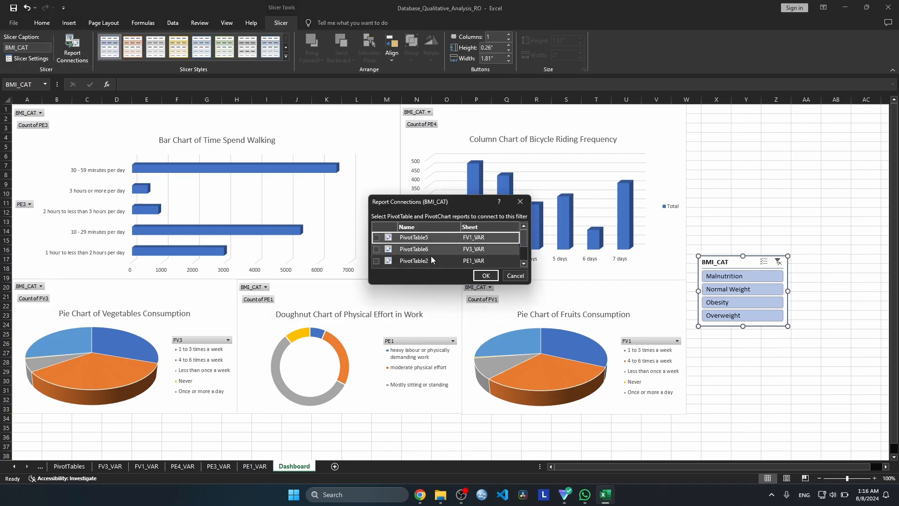
scroll(375, 239, "down", 1)
left_click(376, 249)
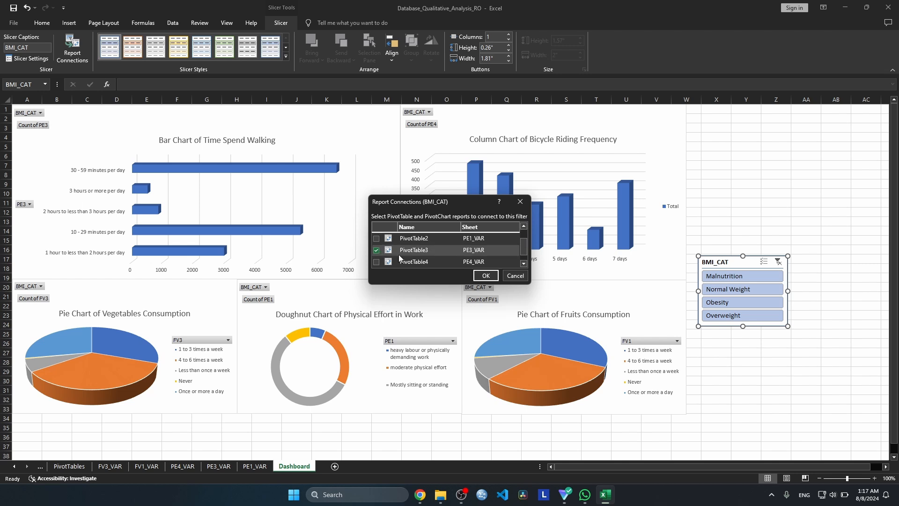
left_click_drag(432, 282, 446, 410)
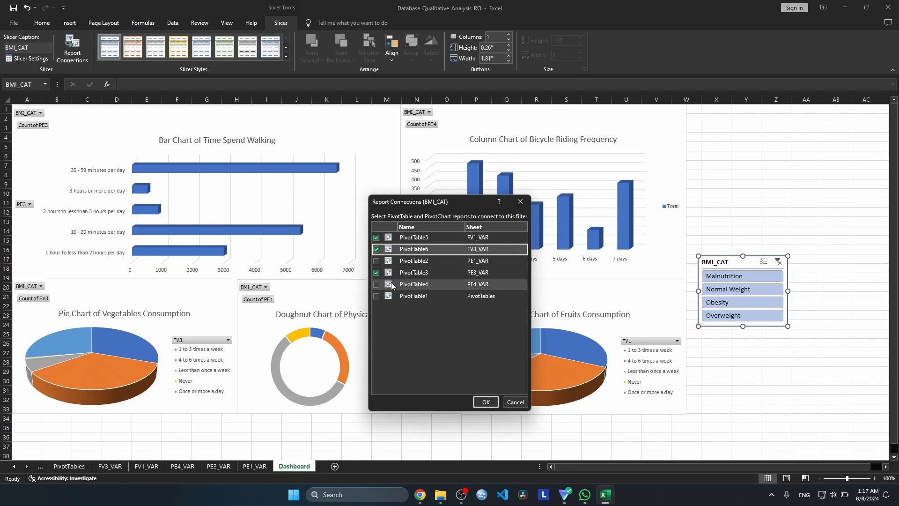
left_click(377, 261)
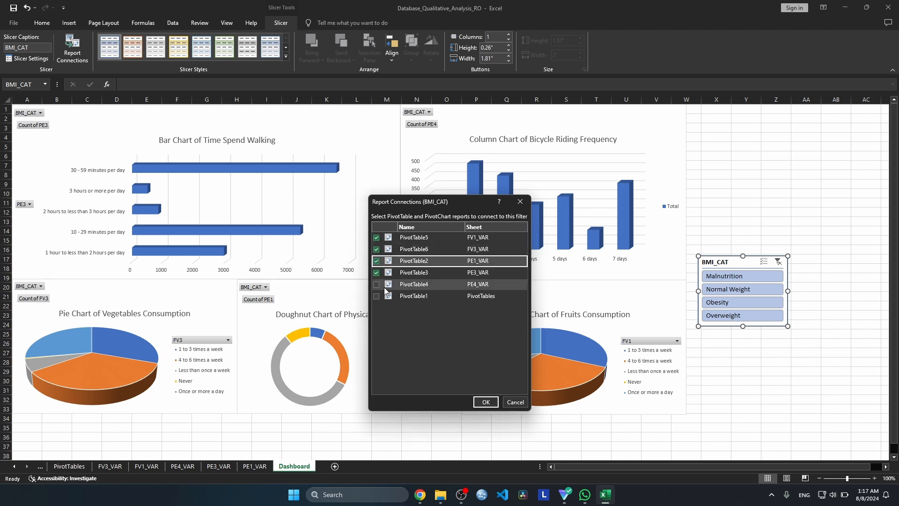
left_click(375, 284)
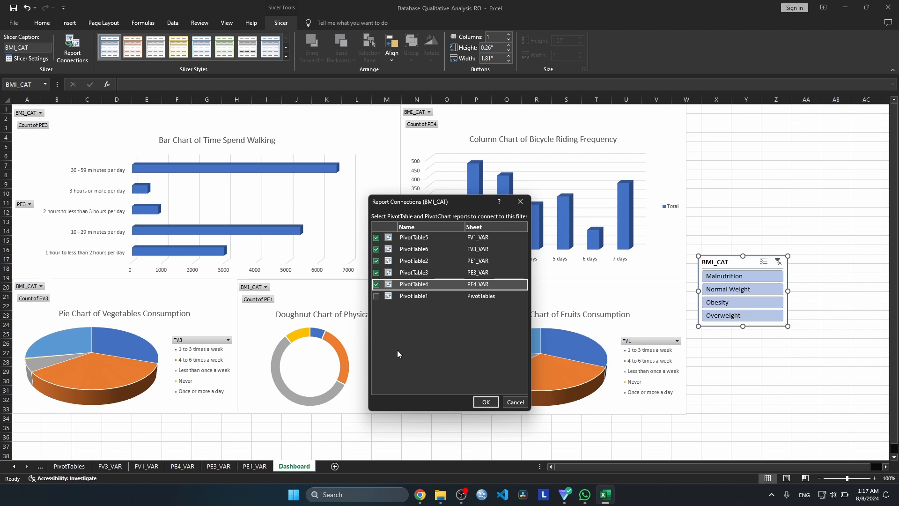
left_click(484, 402)
Filter the dashboard charts with the slicer by Malnutrition, Normal Weight, Obesity and Overweight in turn, ending on Malnutrition
left_click(771, 278)
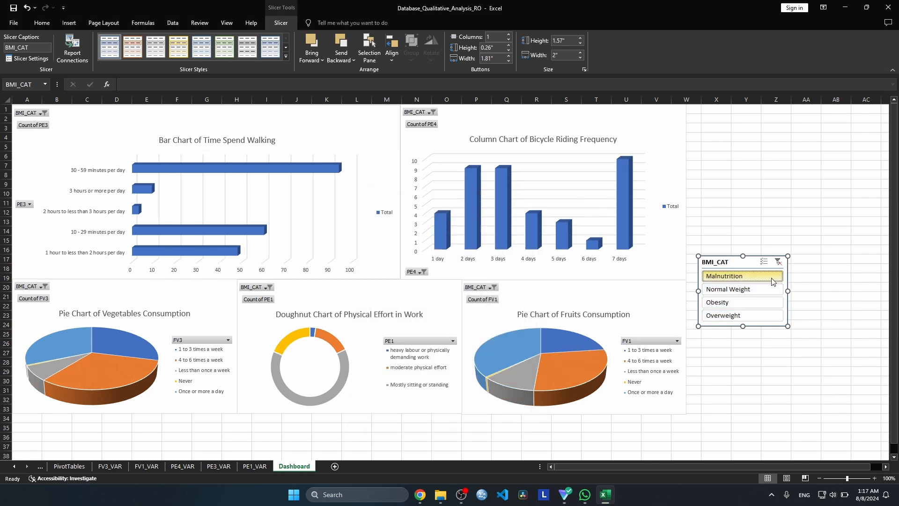
left_click(758, 291)
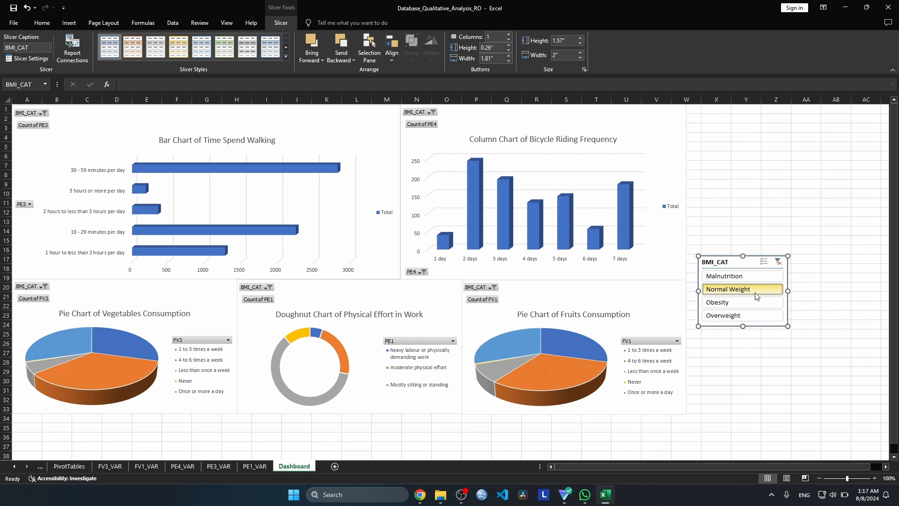
left_click(751, 306)
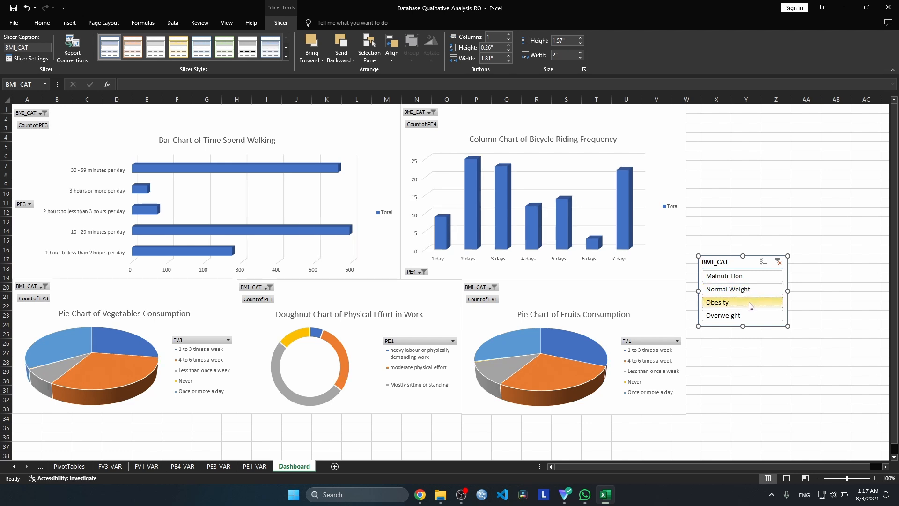
left_click(748, 317)
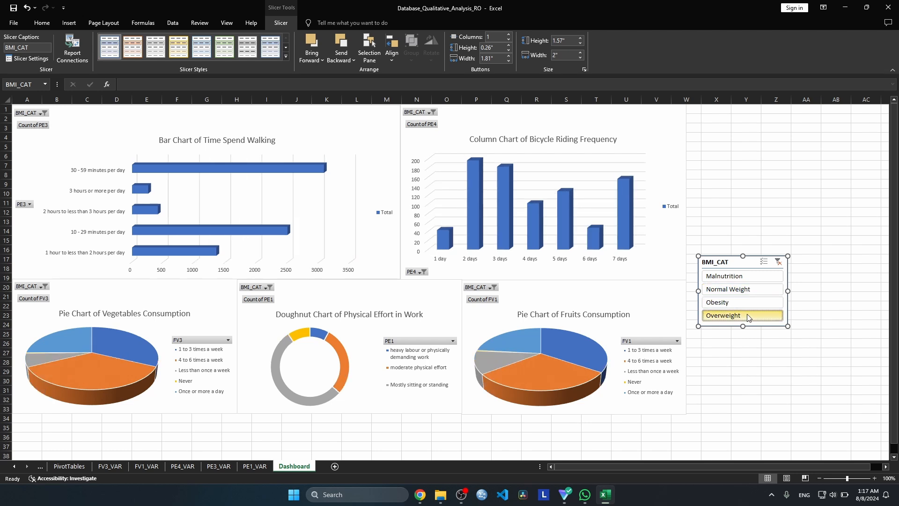
left_click(739, 278)
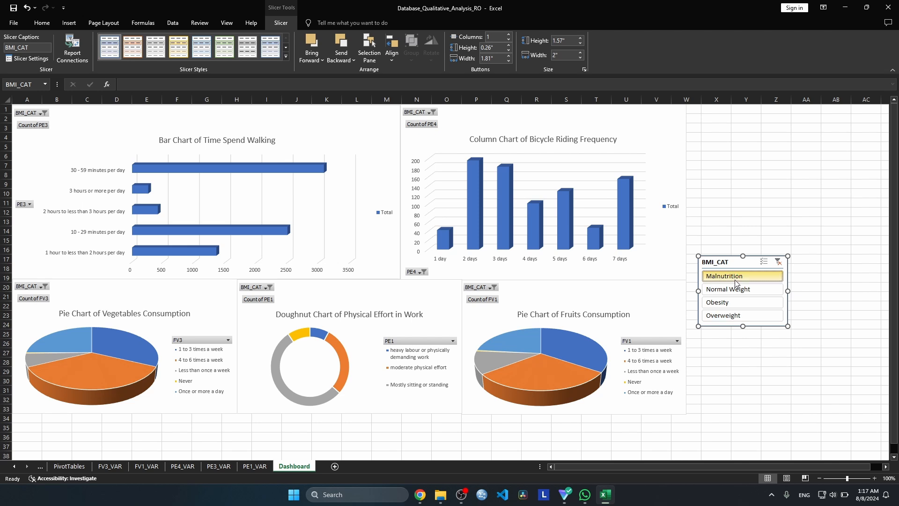